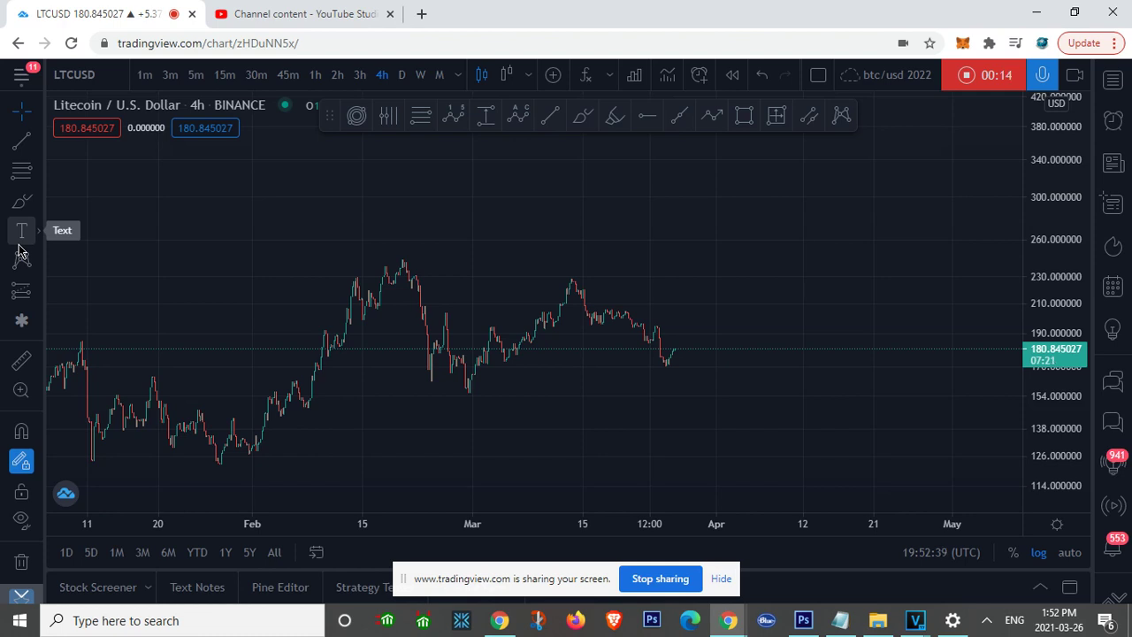
Sketch a rising and a falling price path from the latest candle with the Brush, and undo the strokes.
{"action": "left_click", "coordinate": [22, 202]}
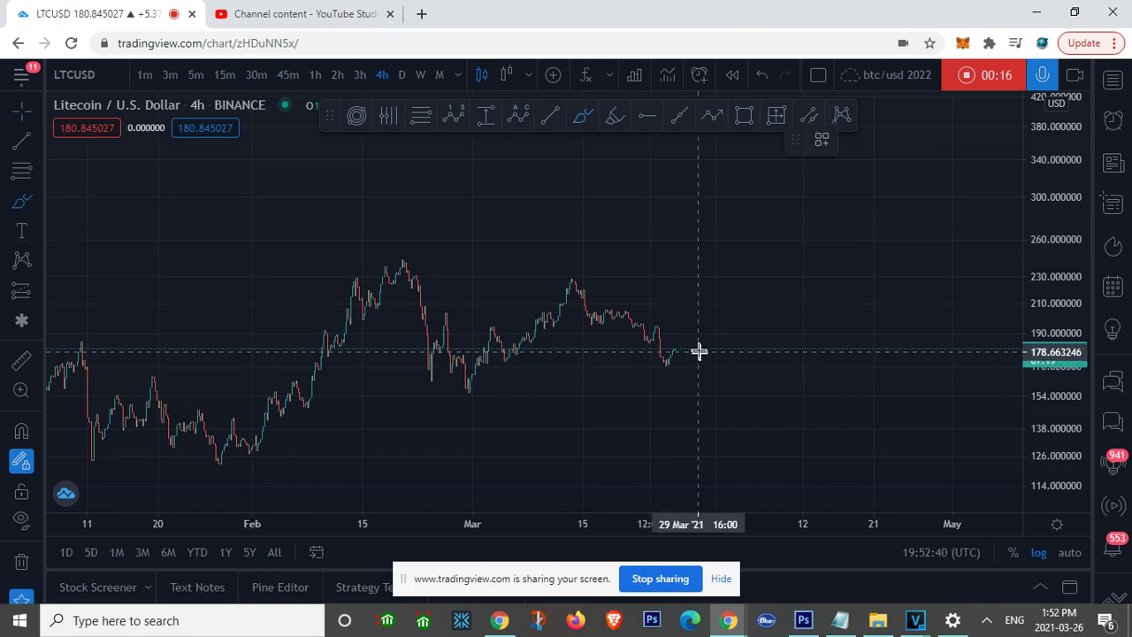
{"action": "mouse_move", "coordinate": [674, 351]}
{"action": "left_mouse_down"}
{"action": "mouse_move", "coordinate": [682, 377]}
{"action": "mouse_move", "coordinate": [752, 216]}
{"action": "left_mouse_up"}
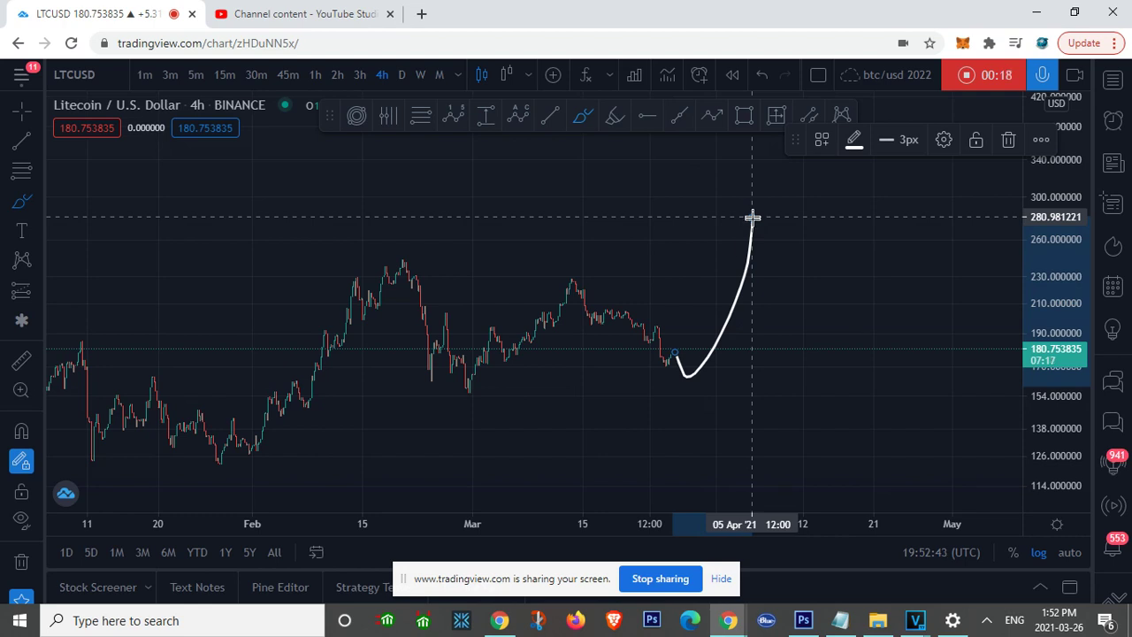
{"action": "mouse_move", "coordinate": [674, 352]}
{"action": "left_mouse_down"}
{"action": "mouse_move", "coordinate": [706, 358]}
{"action": "mouse_move", "coordinate": [745, 464]}
{"action": "mouse_move", "coordinate": [758, 425]}
{"action": "left_mouse_up"}
{"action": "key", "text": "ctrl+z"}
{"action": "key", "text": "ctrl+z"}
{"action": "key", "text": "ctrl+z"}
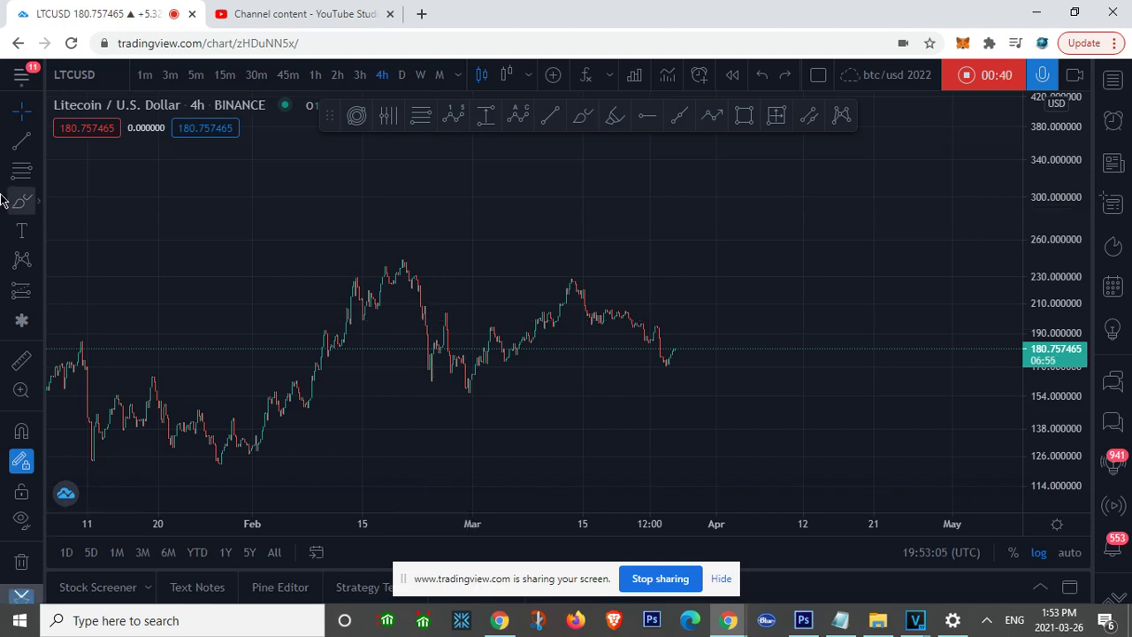
Draw a Fibonacci retracement from the February high at about 245.91 down to the low at about 155.06.
{"action": "left_click", "coordinate": [21, 259]}
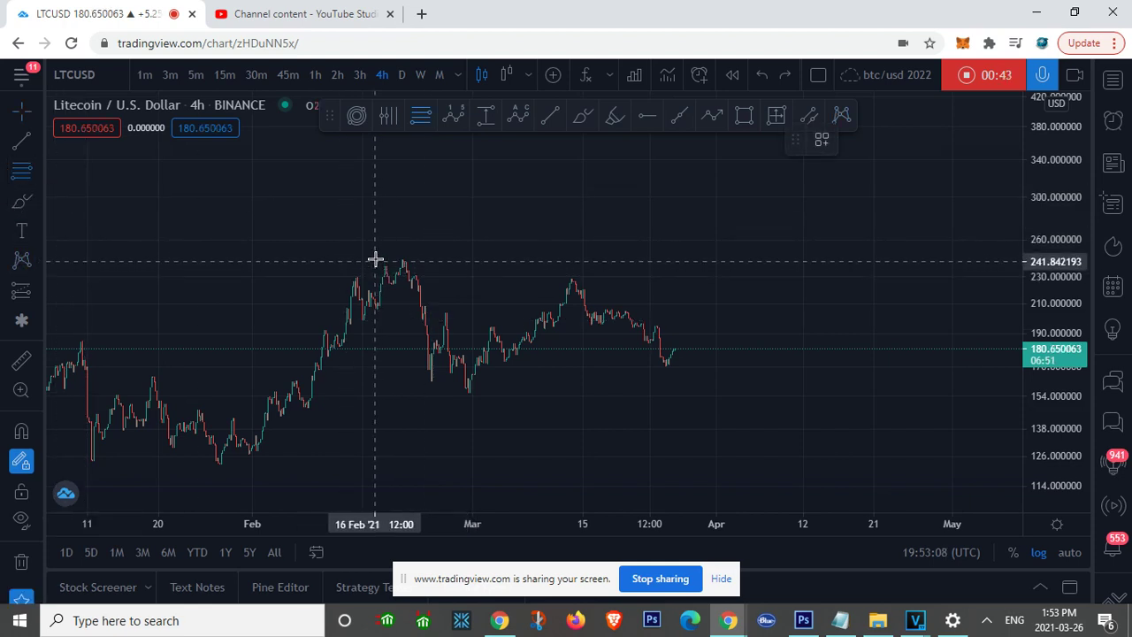
{"action": "left_click", "coordinate": [374, 256]}
{"action": "left_click", "coordinate": [840, 393]}
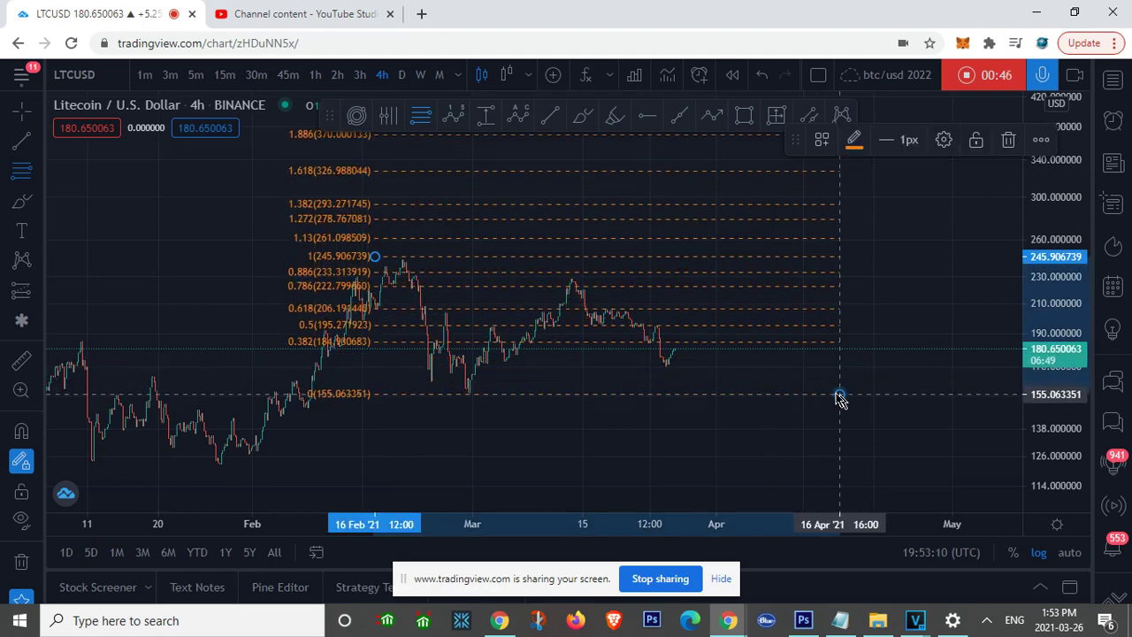
Draw a Fibonacci retracement from about 222.51 near the mid-March high down to the recent low at about 170.42.
{"action": "key", "text": "alt+f"}
{"action": "left_click", "coordinate": [546, 286]}
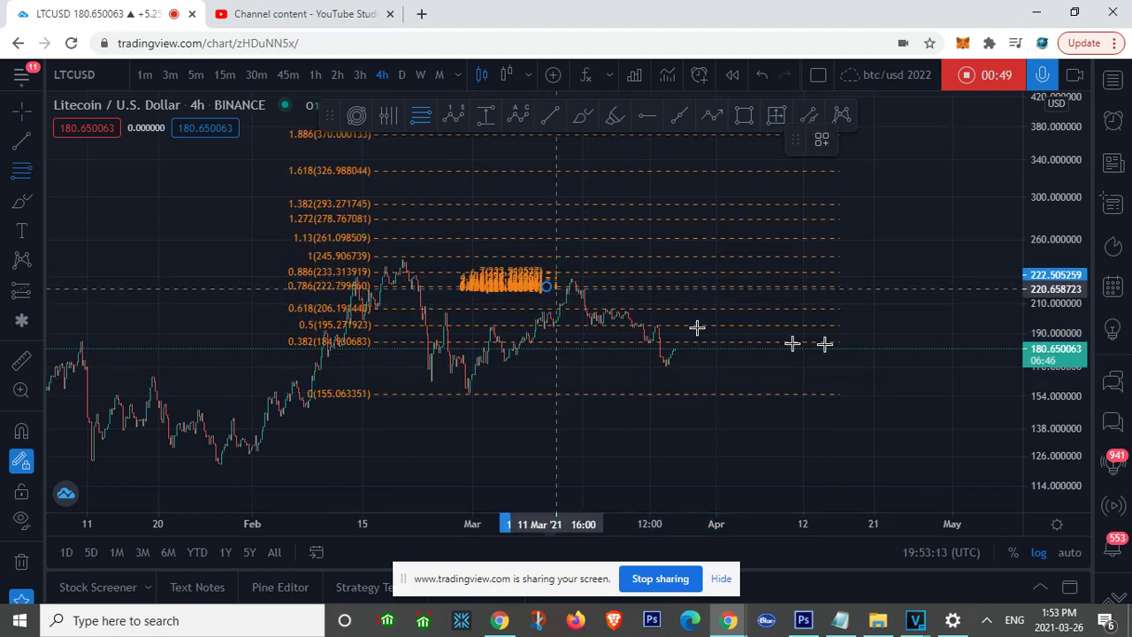
{"action": "left_click", "coordinate": [877, 364]}
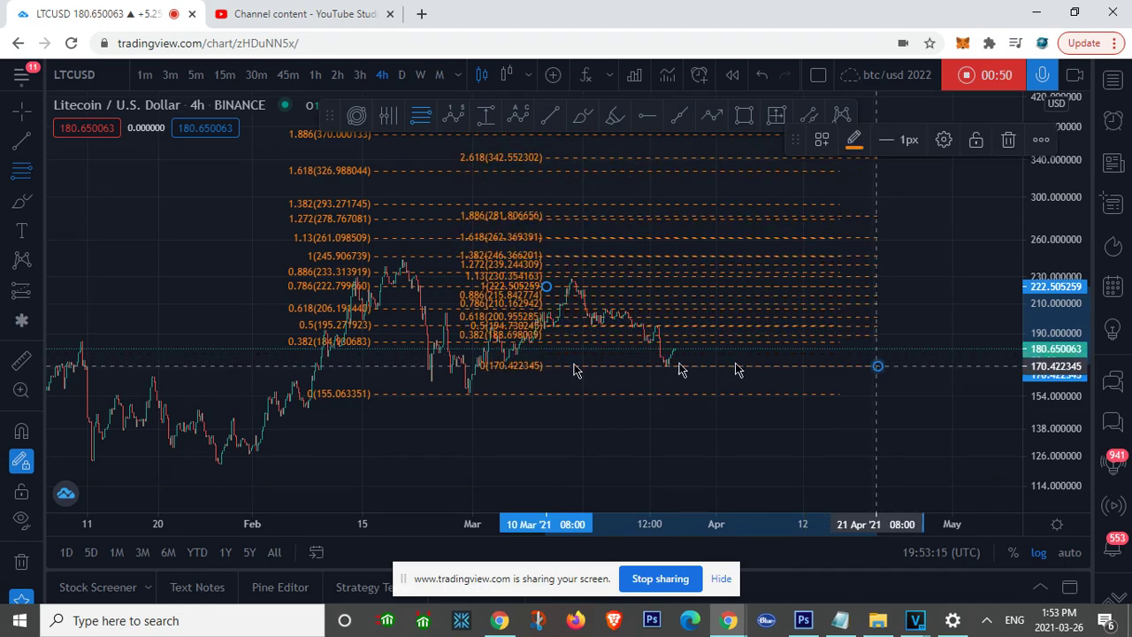
Draw a Fibonacci retracement from the low at about 155.06 up to the mid-March high at about 228.14.
{"action": "left_click", "coordinate": [440, 396]}
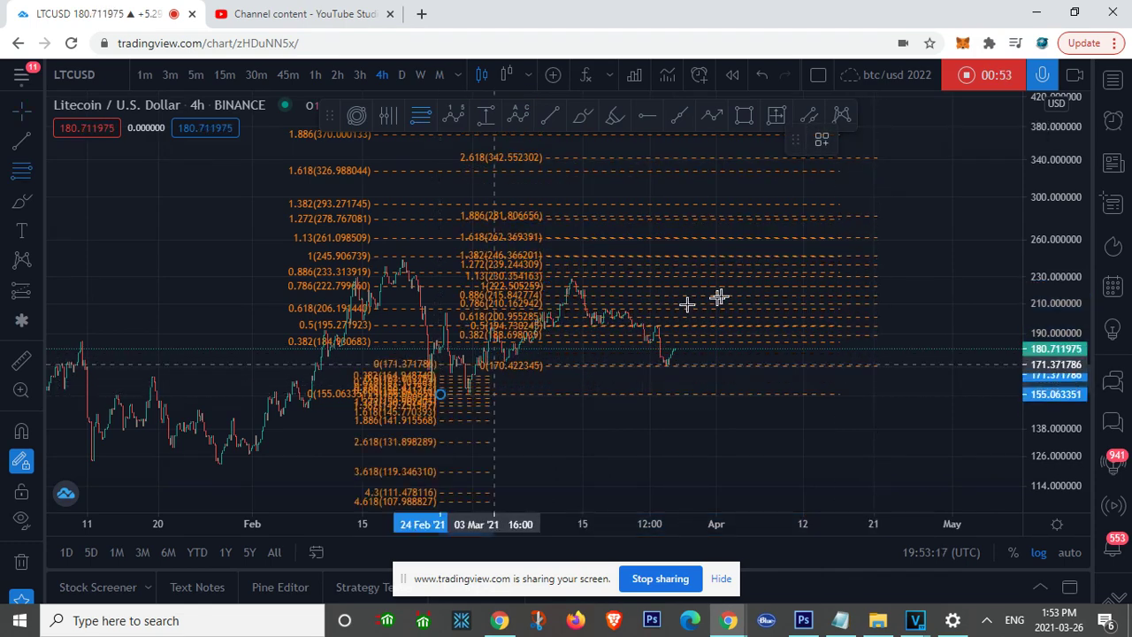
{"action": "left_click", "coordinate": [800, 279]}
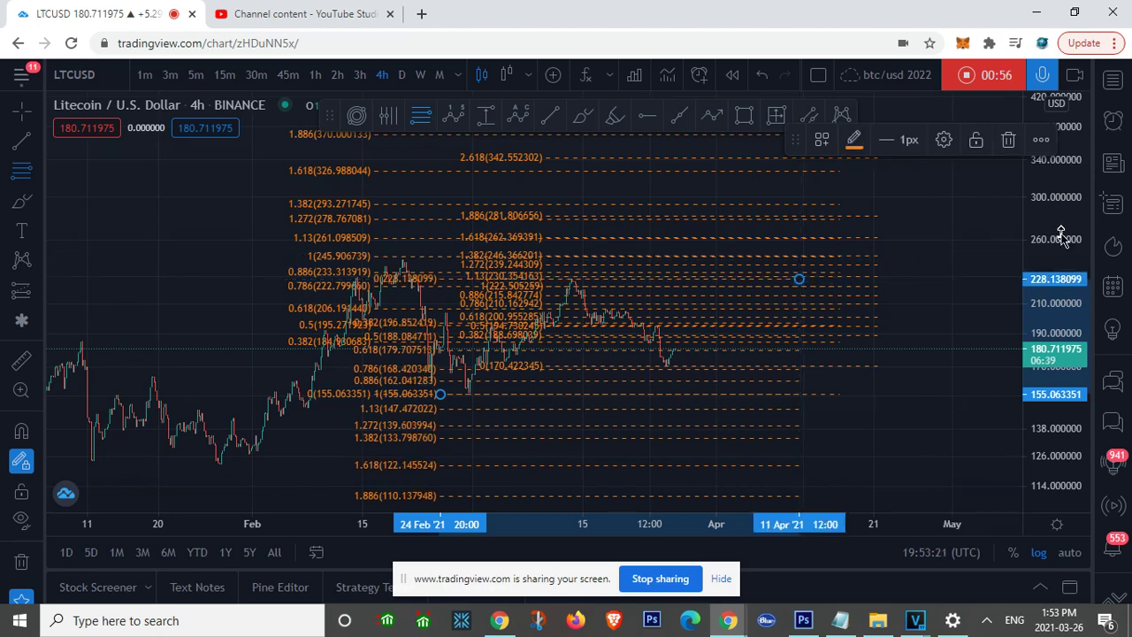
{"action": "left_click", "coordinate": [889, 211]}
{"action": "key", "text": "Escape"}
Draw an XABCD pattern with X at about 247.28, A at 155.93, B at 228.14, C at 166.68 and D at 335.65.
{"action": "left_click_drag", "start_coordinate": [962, 212], "coordinate": [933, 235]}
{"action": "left_click", "coordinate": [23, 259]}
{"action": "left_click", "coordinate": [380, 275]}
{"action": "left_click", "coordinate": [451, 413]}
{"action": "left_click", "coordinate": [549, 299]}
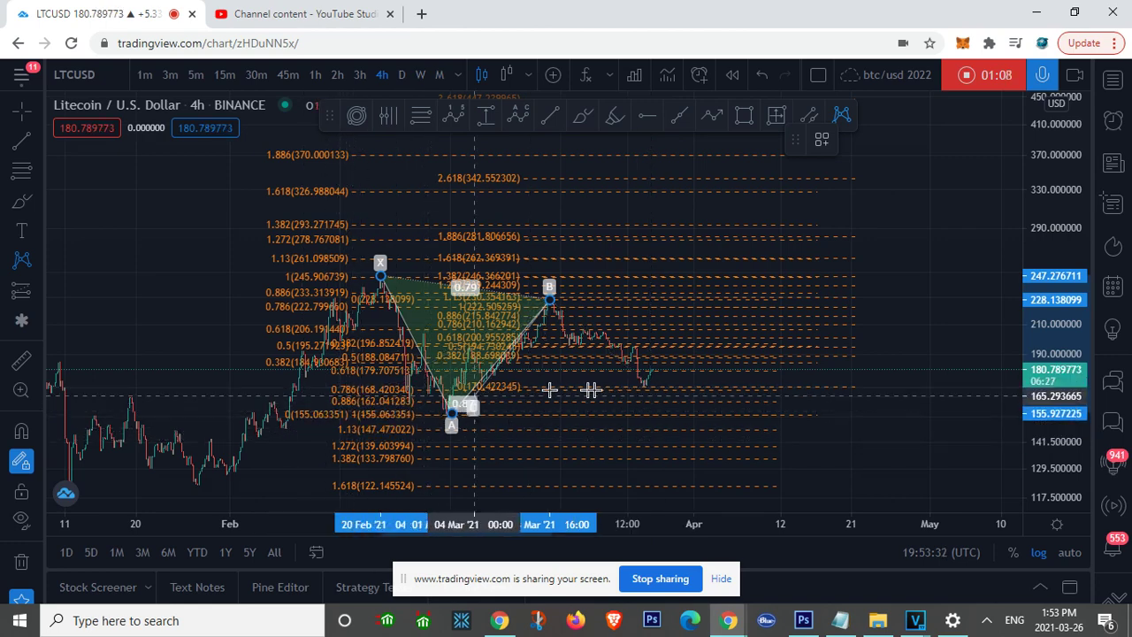
{"action": "left_click", "coordinate": [659, 392]}
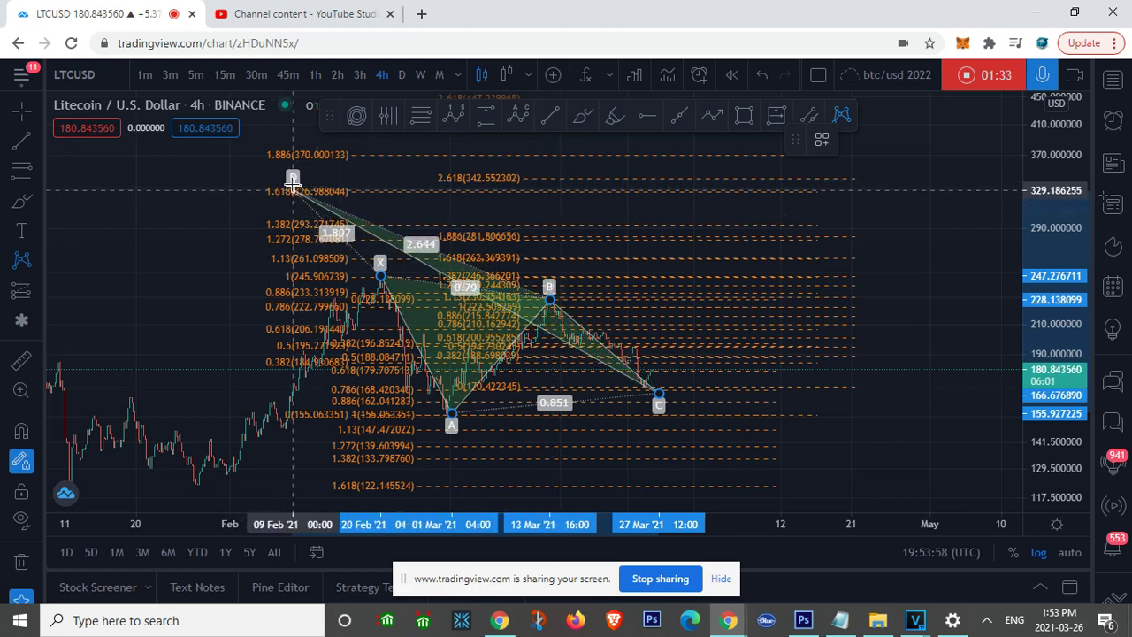
{"action": "left_click", "coordinate": [763, 184]}
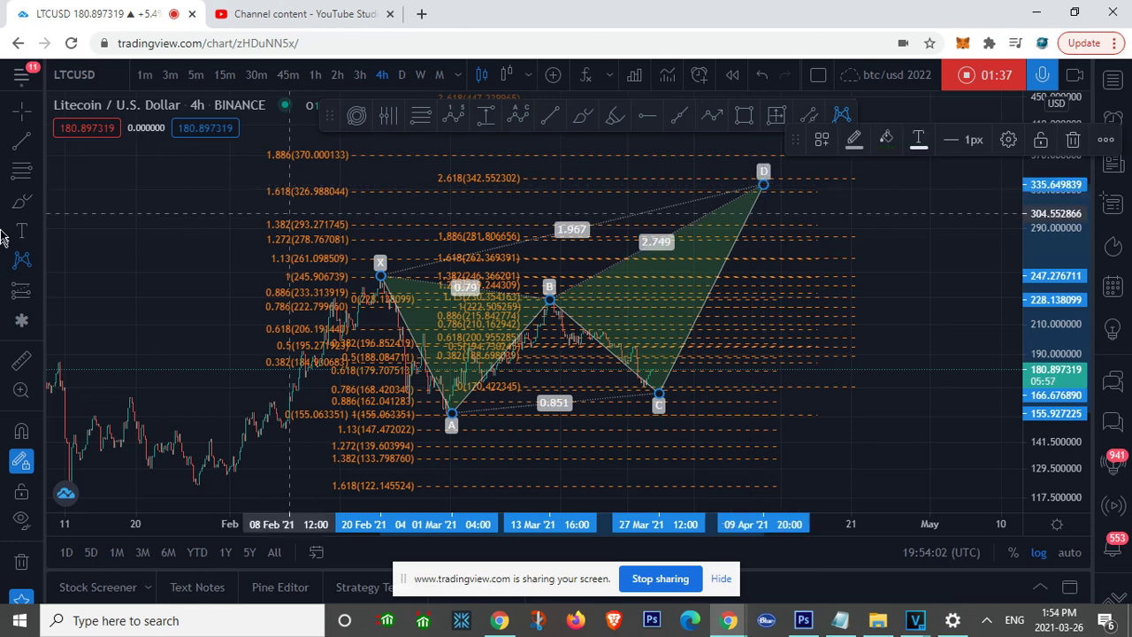
Circle point D with the Brush and sketch a rising, wavy price path from the latest candle up to it.
{"action": "left_click", "coordinate": [25, 206]}
{"action": "mouse_move", "coordinate": [773, 175]}
{"action": "left_mouse_down"}
{"action": "mouse_move", "coordinate": [784, 239]}
{"action": "mouse_move", "coordinate": [803, 261]}
{"action": "left_mouse_up"}
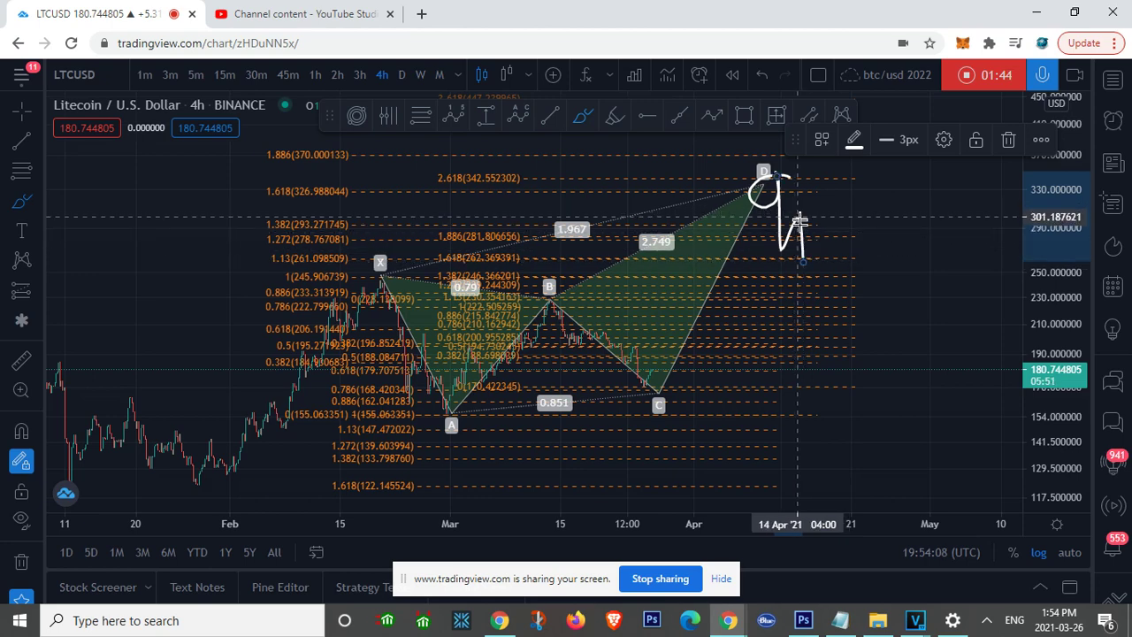
{"action": "mouse_move", "coordinate": [778, 173]}
{"action": "left_mouse_down"}
{"action": "mouse_move", "coordinate": [750, 204]}
{"action": "mouse_move", "coordinate": [769, 177]}
{"action": "left_mouse_up"}
{"action": "key", "text": "ctrl+z"}
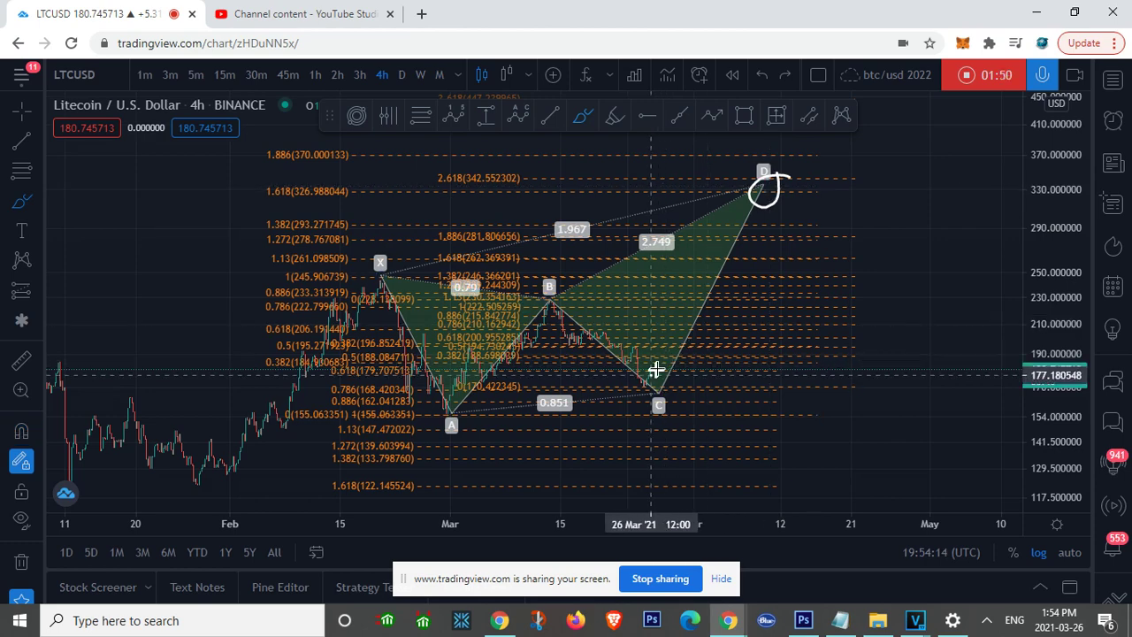
{"action": "mouse_move", "coordinate": [655, 374]}
{"action": "left_mouse_down"}
{"action": "mouse_move", "coordinate": [664, 399]}
{"action": "mouse_move", "coordinate": [733, 298]}
{"action": "mouse_move", "coordinate": [766, 177]}
{"action": "mouse_move", "coordinate": [772, 201]}
{"action": "left_mouse_up"}
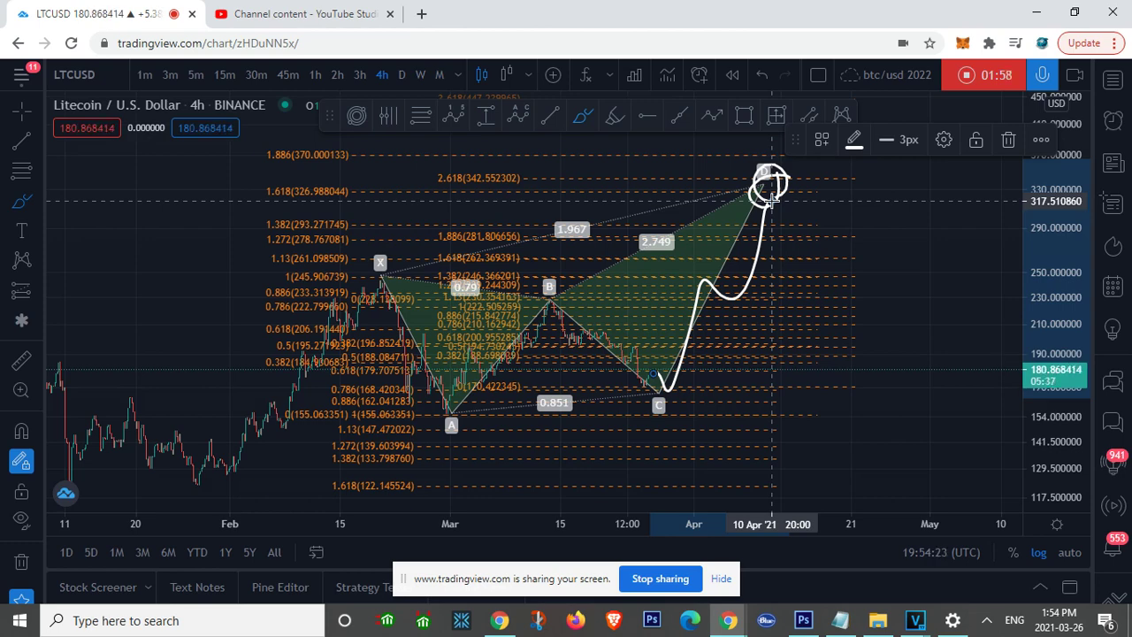
{"action": "key", "text": "Escape"}
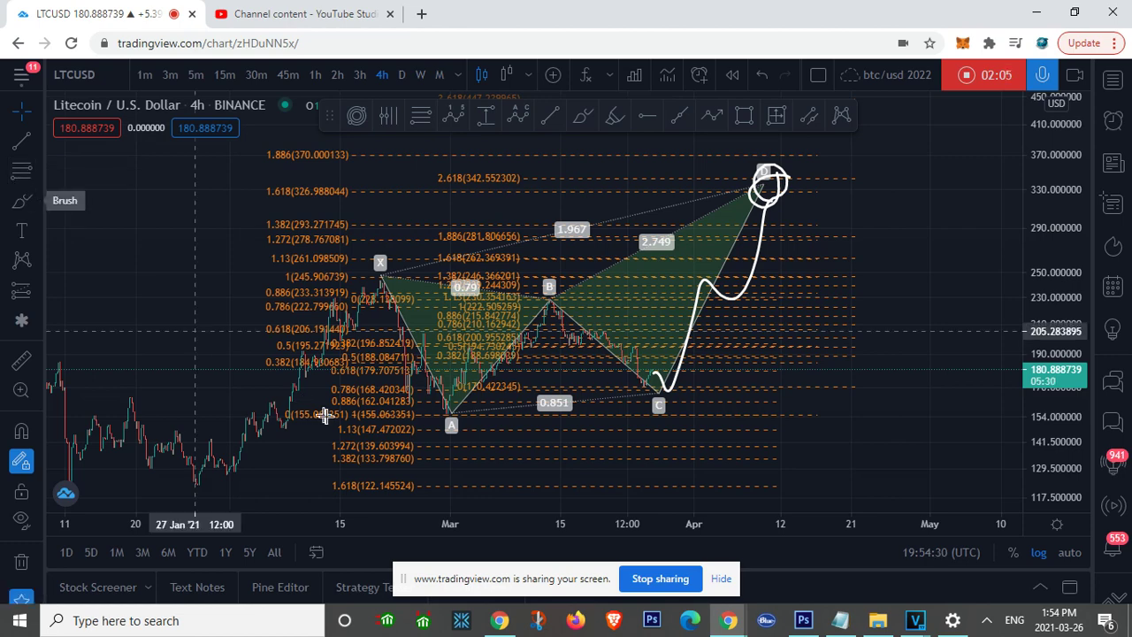
Delete the three Fibonacci retracements from the chart, keeping the XABCD pattern and brush drawings.
{"action": "left_click", "coordinate": [787, 338]}
{"action": "key", "text": "Delete"}
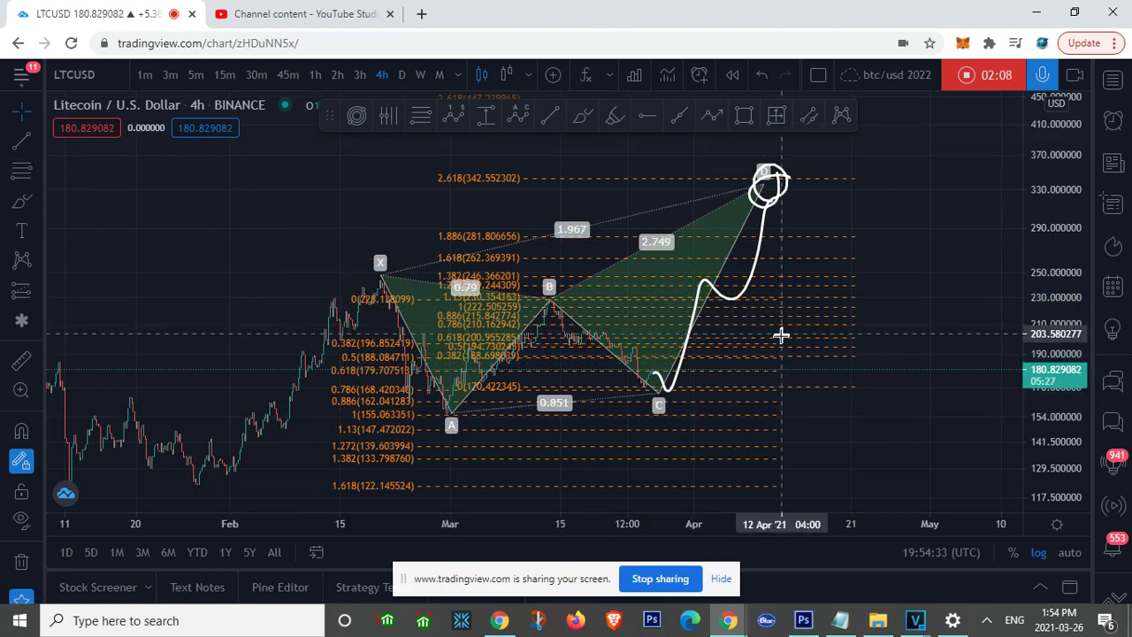
{"action": "left_click", "coordinate": [771, 346]}
{"action": "key", "text": "Delete"}
{"action": "left_click", "coordinate": [766, 344]}
{"action": "key", "text": "Delete"}
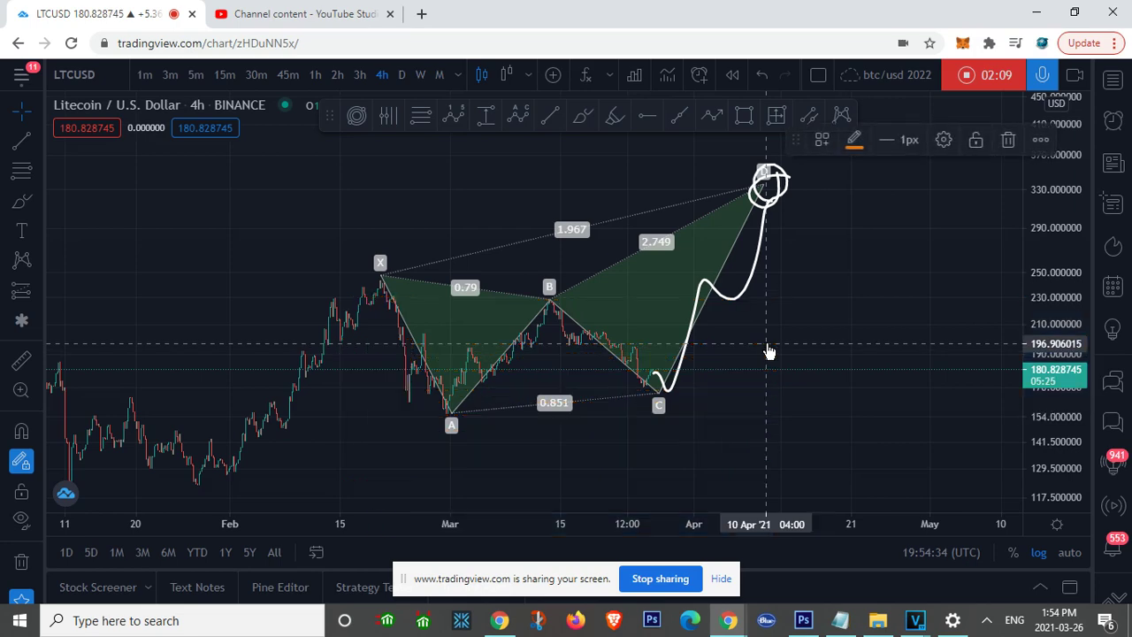
Place a horizontal line at about 156.36, at the low of point A.
{"action": "left_click", "coordinate": [38, 201]}
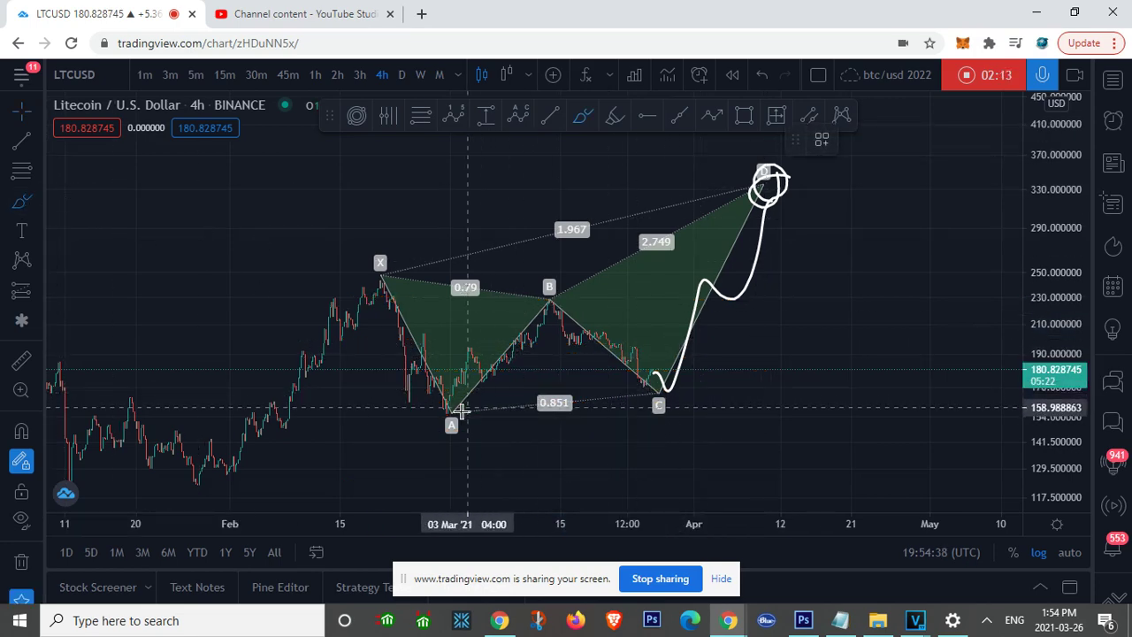
{"action": "left_click", "coordinate": [428, 412]}
{"action": "key", "text": "ctrl+z"}
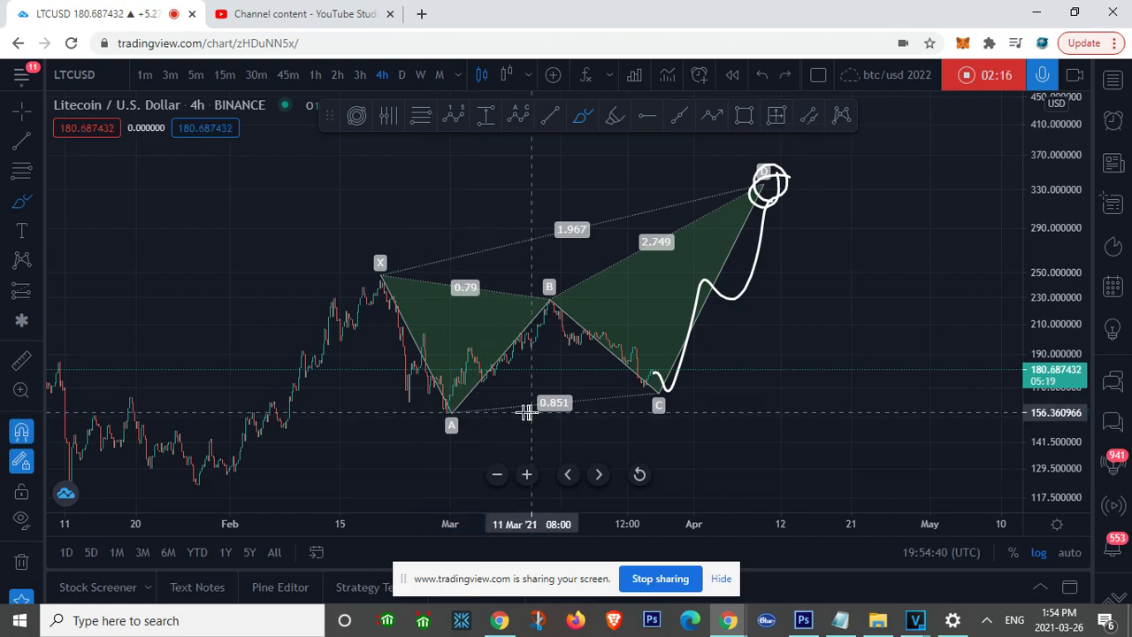
{"action": "key", "text": "alt+h"}
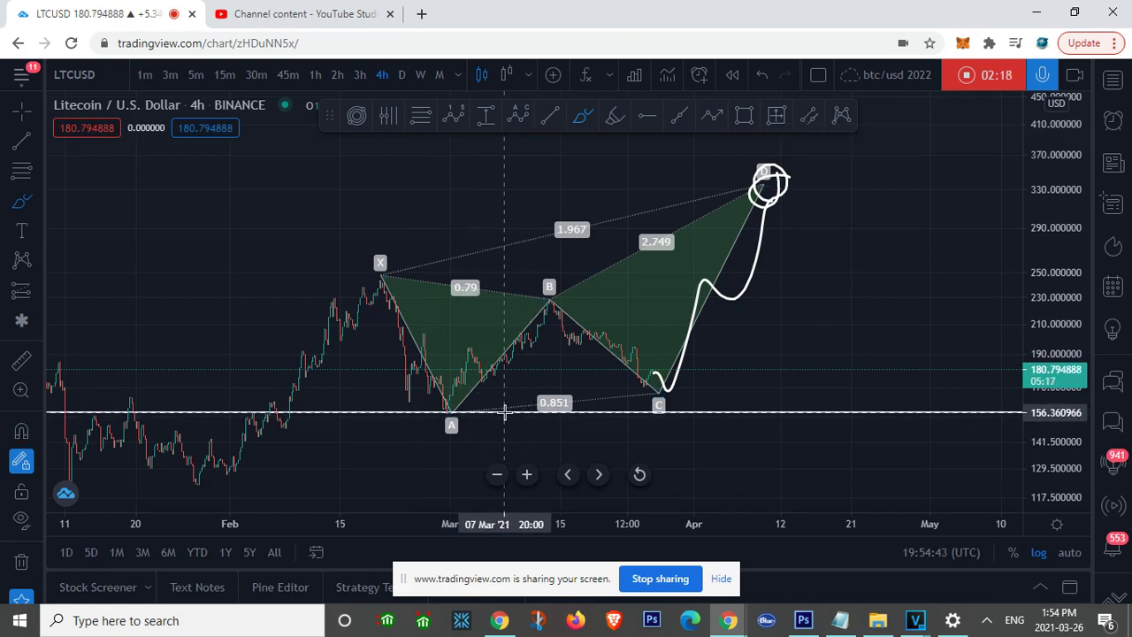
Sketch a short dip below the latest candle with the Brush and undo it.
{"action": "mouse_move", "coordinate": [651, 371]}
{"action": "left_mouse_down"}
{"action": "mouse_move", "coordinate": [666, 401]}
{"action": "mouse_move", "coordinate": [670, 390]}
{"action": "left_mouse_up"}
{"action": "key", "text": "ctrl+z"}
{"action": "key", "text": "Escape"}
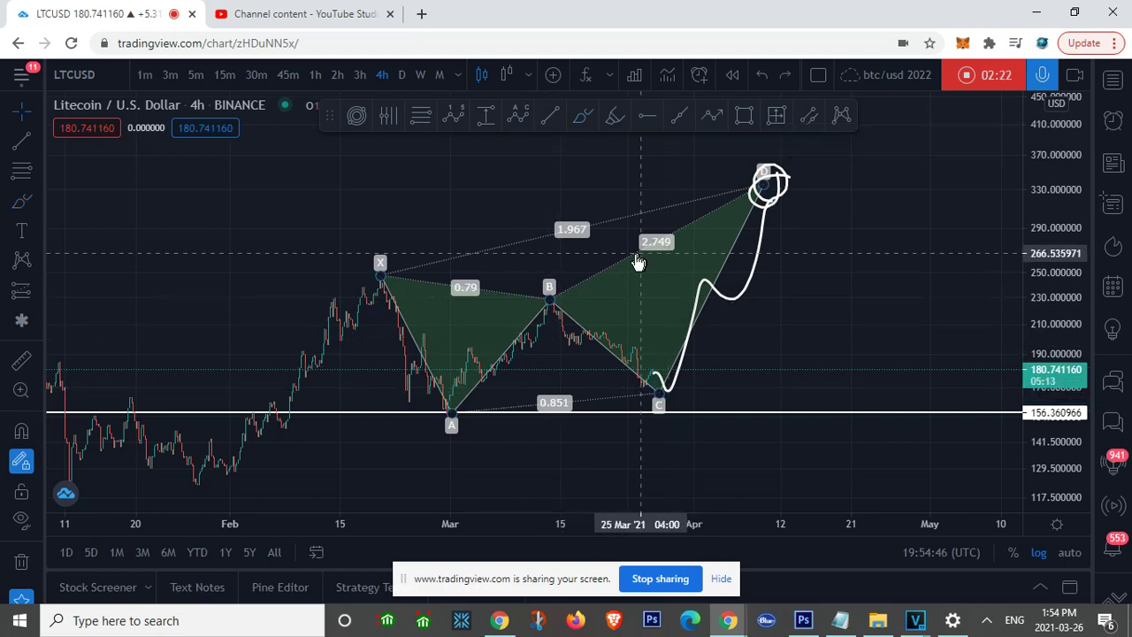
Delete the XABCD pattern, sketch a drop from the latest candle to the horizontal line, and undo both changes.
{"action": "left_click", "coordinate": [631, 267]}
{"action": "key", "text": "Delete"}
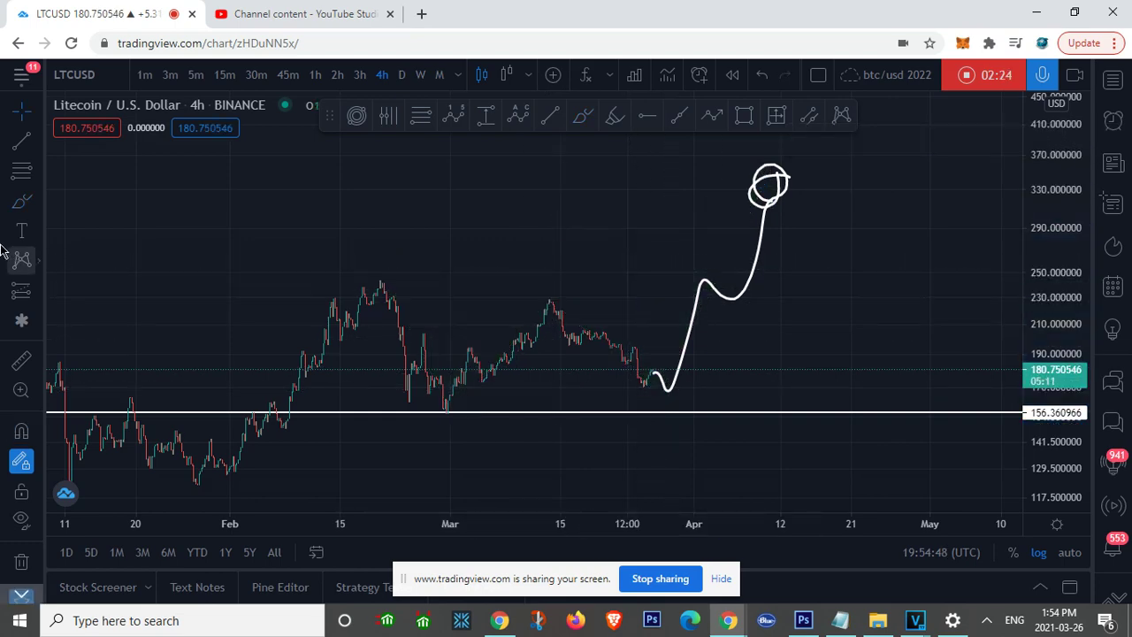
{"action": "left_click", "coordinate": [18, 204]}
{"action": "mouse_move", "coordinate": [648, 375]}
{"action": "left_mouse_down"}
{"action": "mouse_move", "coordinate": [672, 391]}
{"action": "mouse_move", "coordinate": [672, 433]}
{"action": "mouse_move", "coordinate": [677, 404]}
{"action": "mouse_move", "coordinate": [649, 413]}
{"action": "mouse_move", "coordinate": [683, 412]}
{"action": "left_mouse_up"}
{"action": "key", "text": "ctrl+z"}
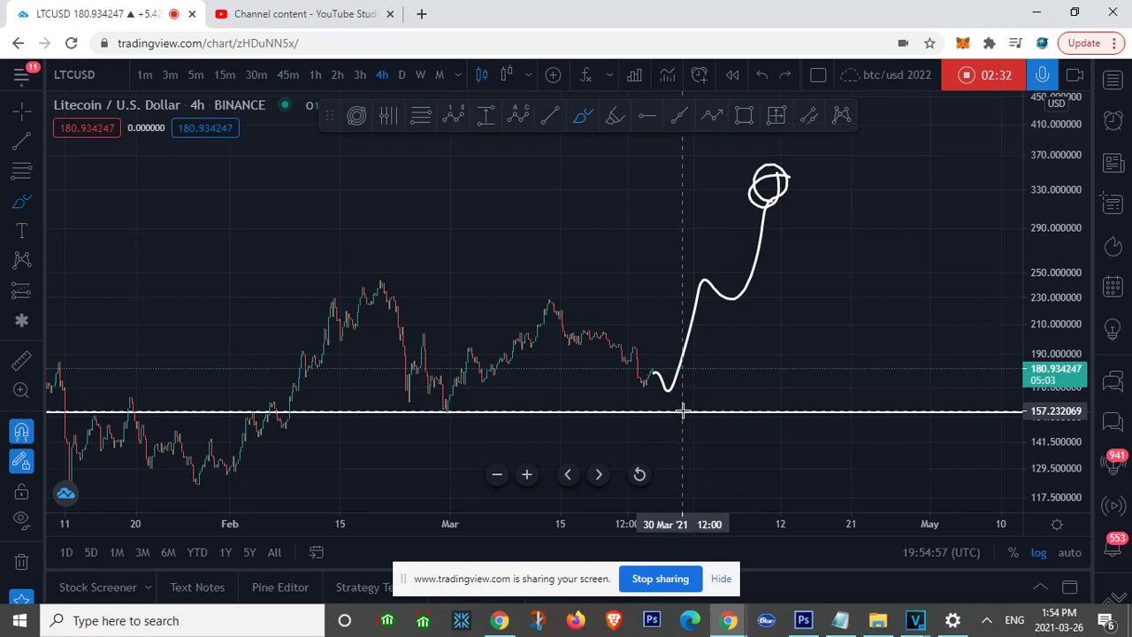
{"action": "key", "text": "ctrl+z"}
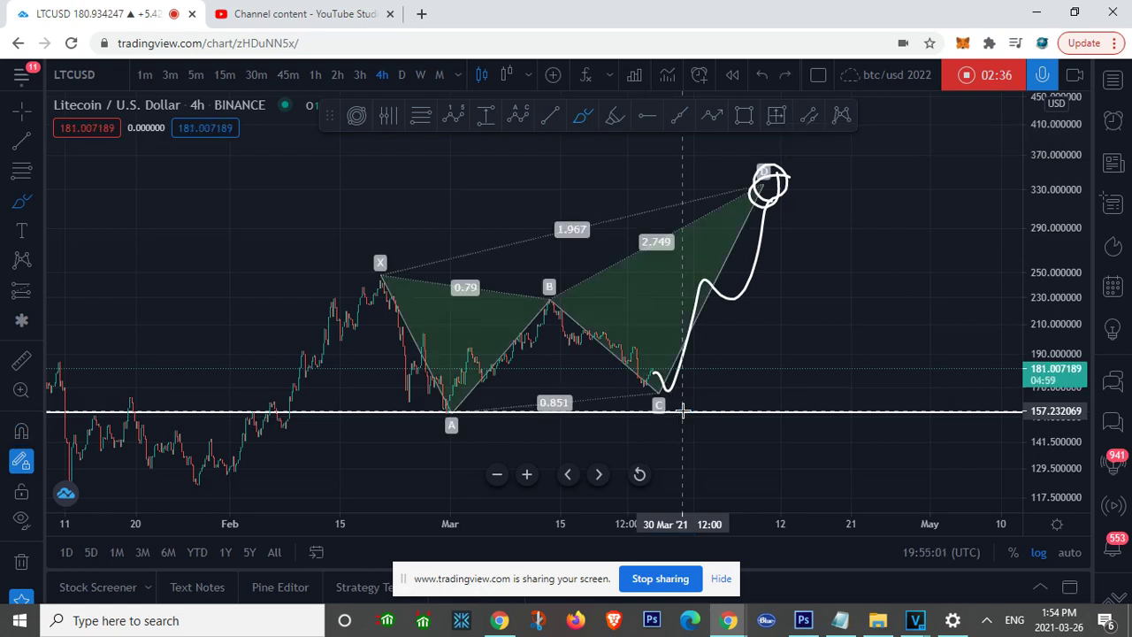
Draw a Fibonacci retracement from the late-January low at about 122.70 up to the February high at about 242.39.
{"action": "scroll", "coordinate": [682, 411], "scroll_direction": "down", "scroll_amount": 2}
{"action": "scroll", "coordinate": [925, 260], "scroll_direction": "up", "scroll_amount": 3}
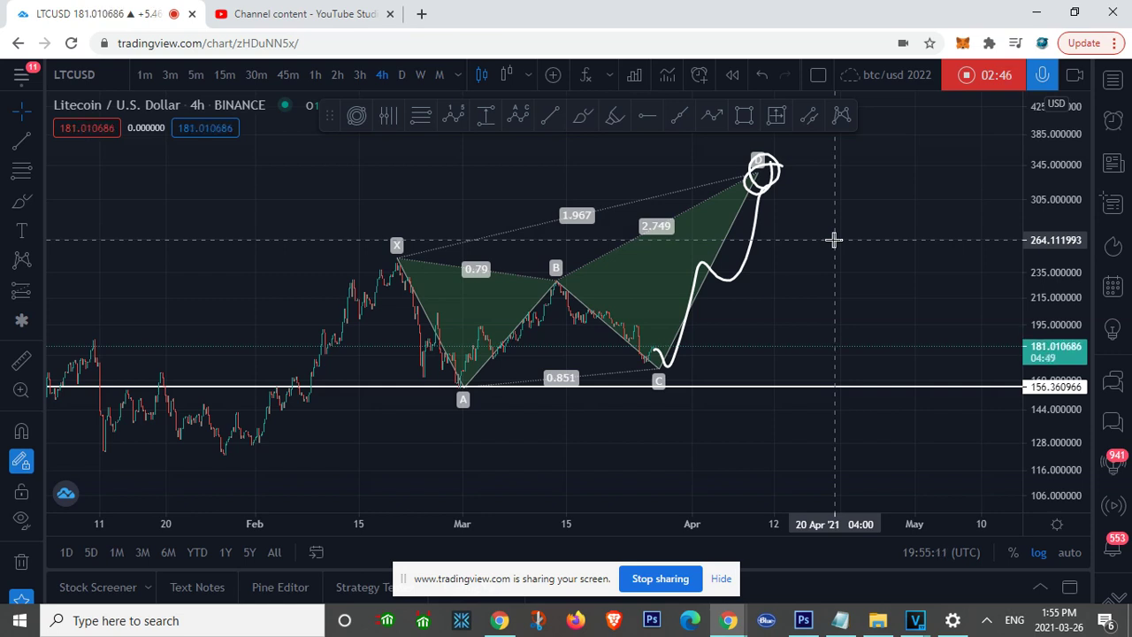
{"action": "left_click", "coordinate": [21, 258]}
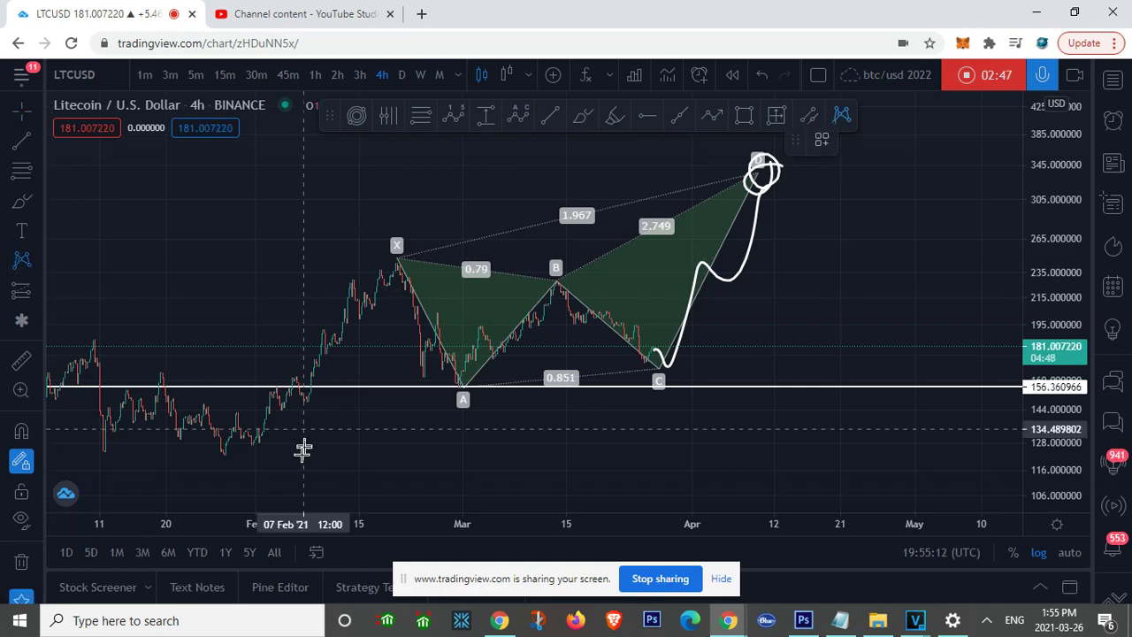
{"action": "left_click", "coordinate": [229, 460]}
{"action": "left_click", "coordinate": [421, 115]}
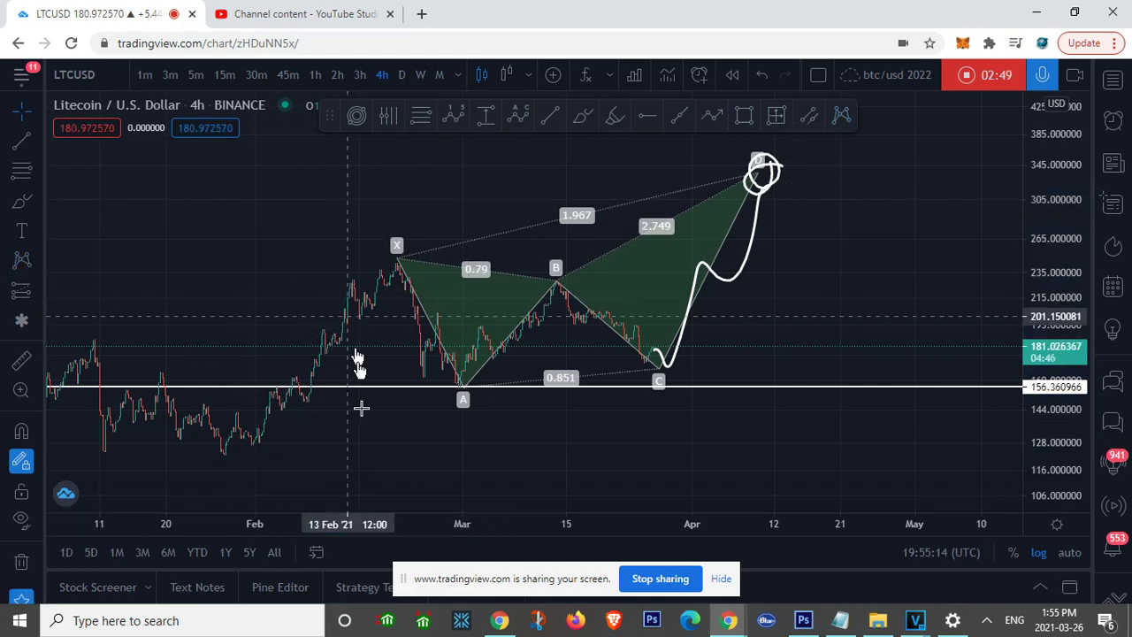
{"action": "left_click", "coordinate": [270, 454]}
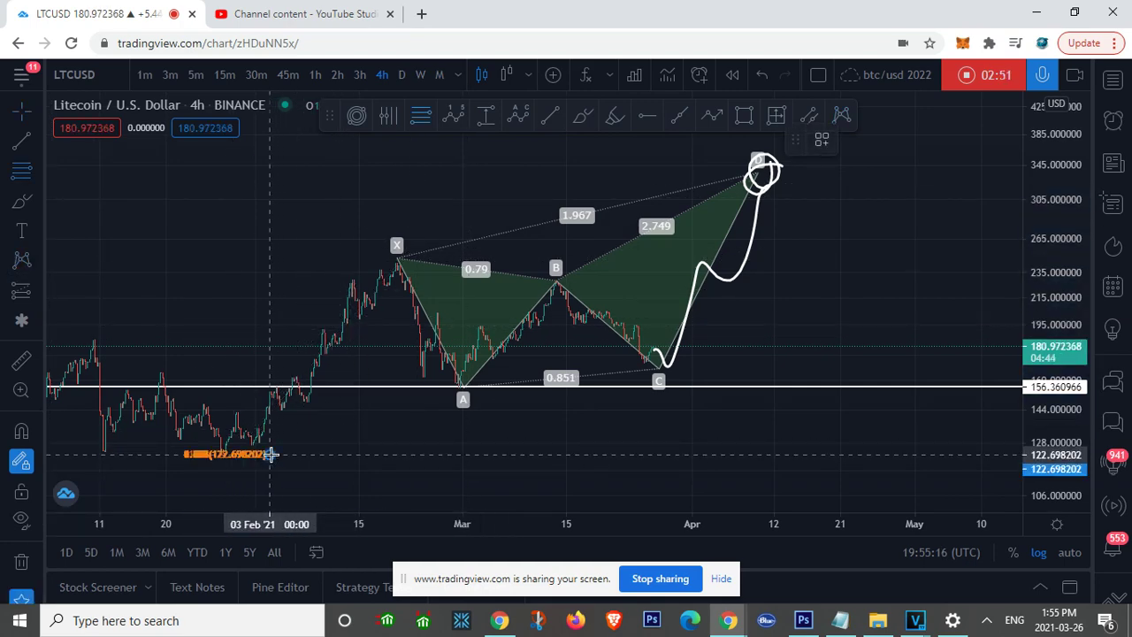
{"action": "left_click", "coordinate": [821, 264]}
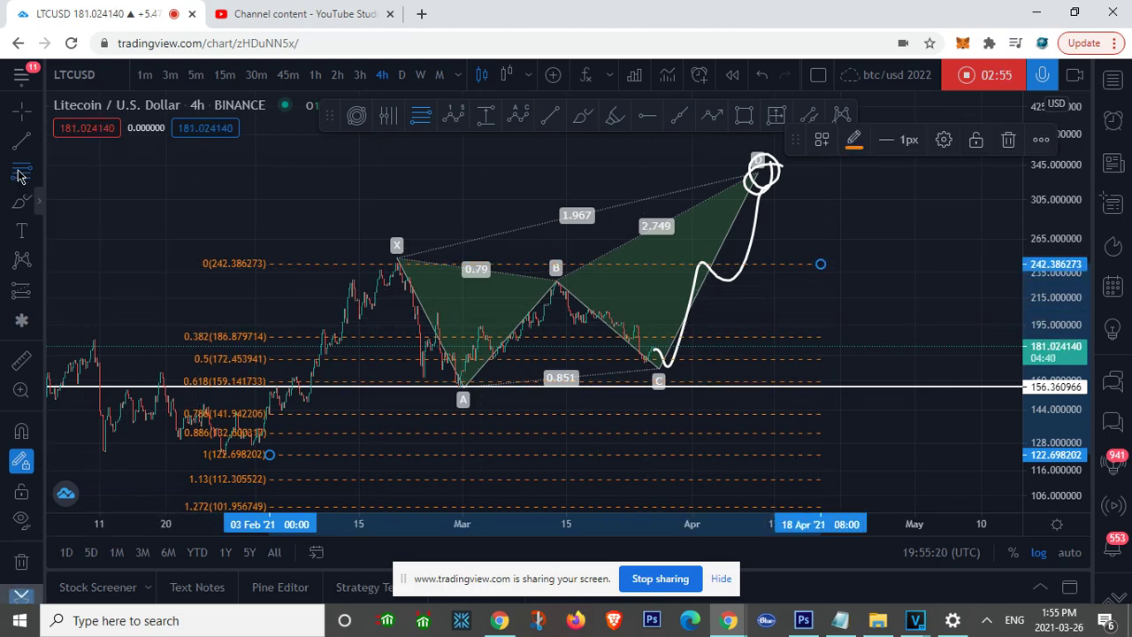
Draw a Fibonacci retracement from about 159.21 beside point A up to about 227.10 at the height of point B.
{"action": "left_click", "coordinate": [474, 382]}
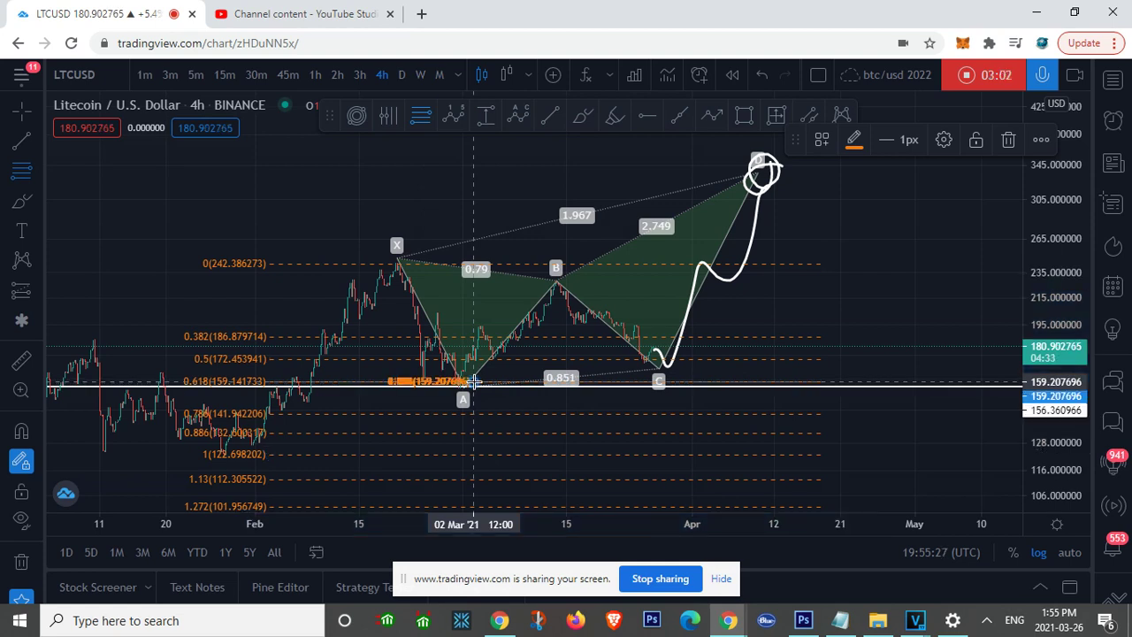
{"action": "mouse_move", "coordinate": [475, 382]}
{"action": "left_mouse_down"}
{"action": "mouse_move", "coordinate": [711, 286]}
{"action": "mouse_move", "coordinate": [778, 282]}
{"action": "left_mouse_up"}
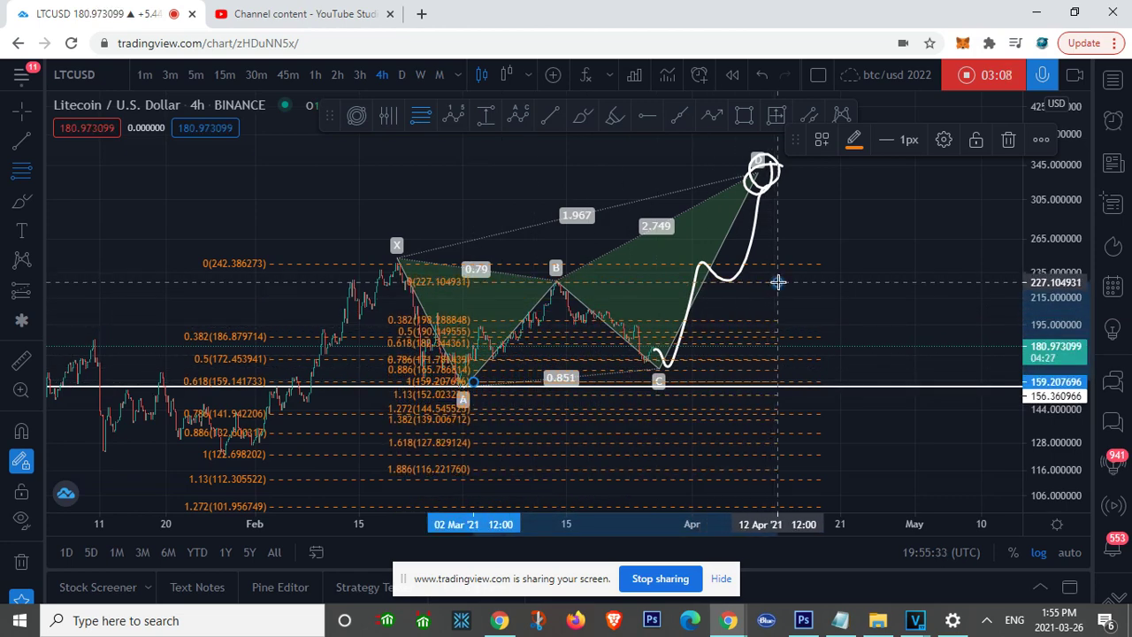
{"action": "left_click_drag", "start_coordinate": [777, 283], "coordinate": [778, 282]}
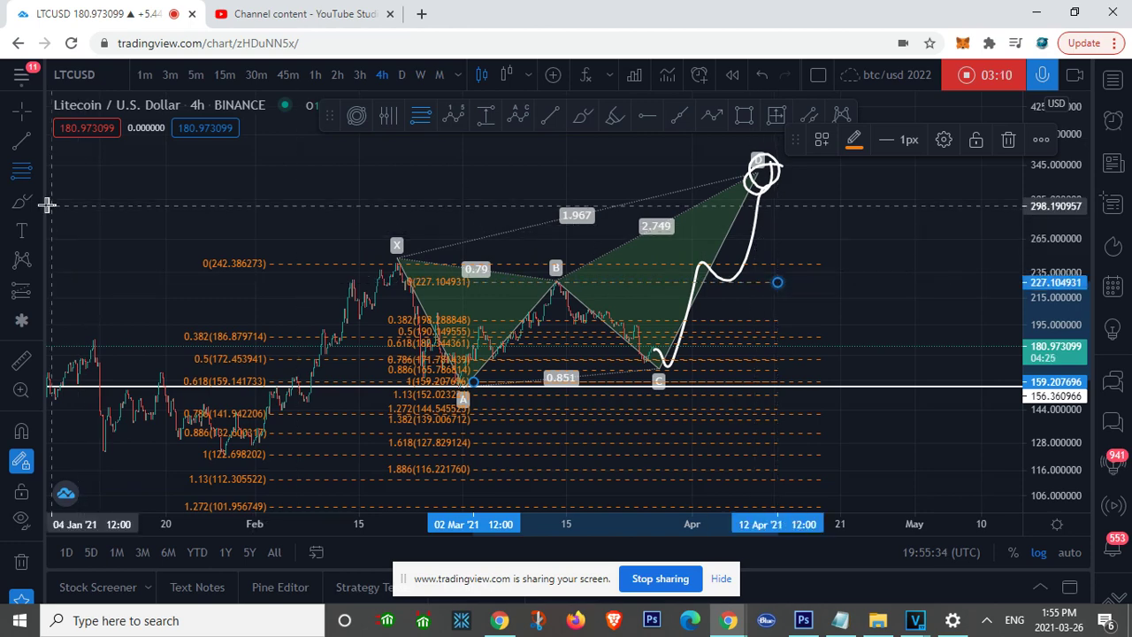
Draw a support-zone rectangle across the 0.786 Fibonacci level, from 21 January at about 137.71 to mid-April just above 145.68.
{"action": "left_click", "coordinate": [38, 203]}
{"action": "left_click", "coordinate": [84, 301]}
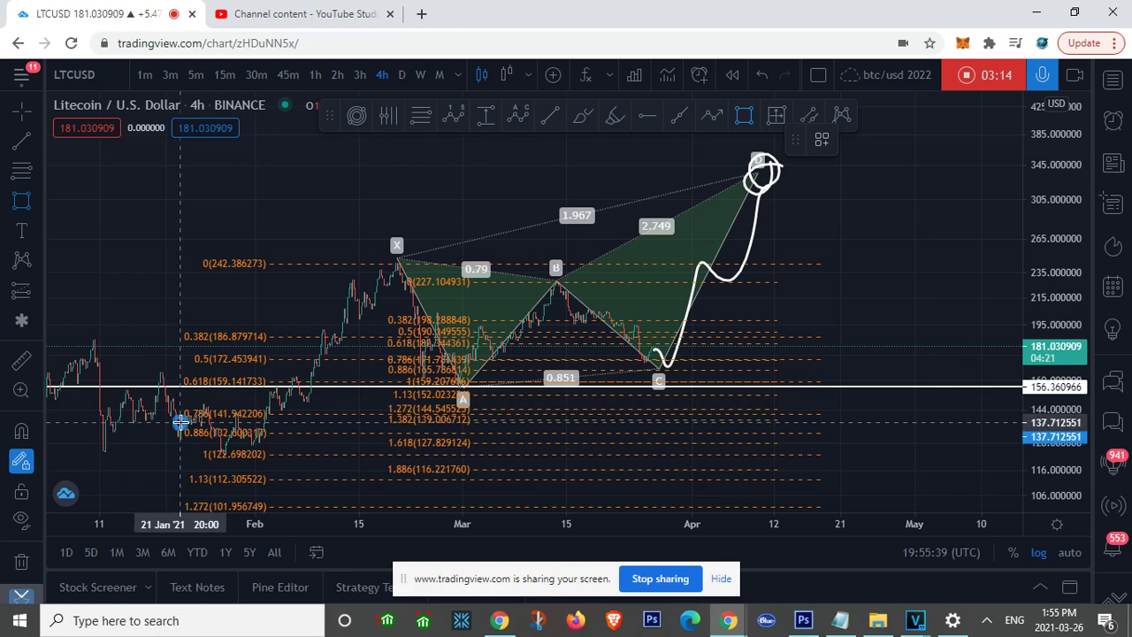
{"action": "left_click", "coordinate": [178, 421]}
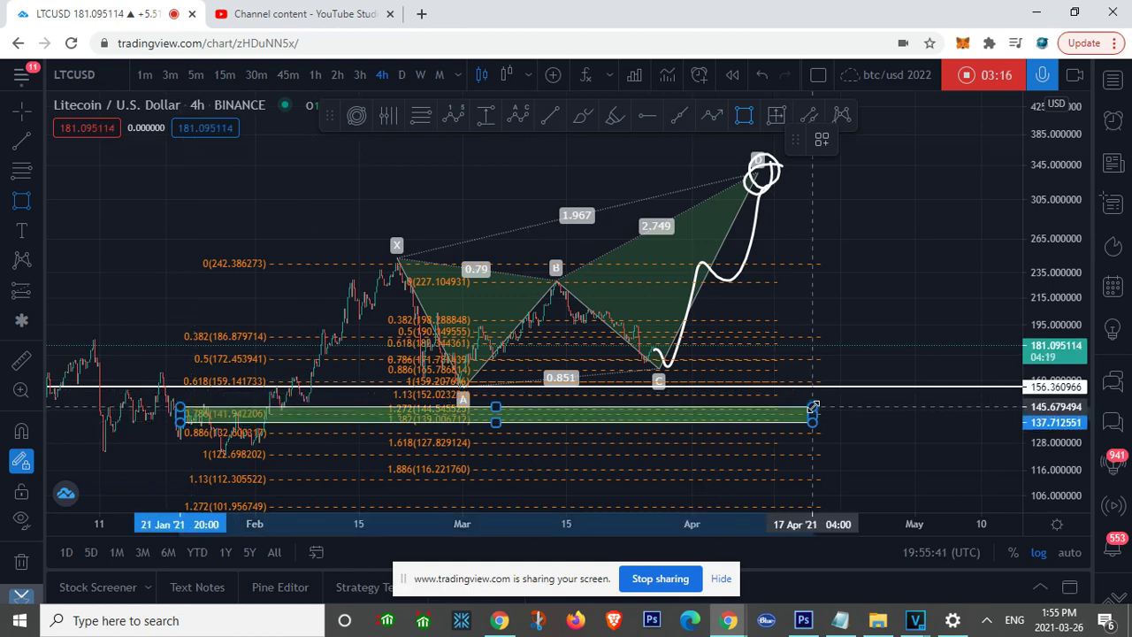
{"action": "left_click_drag", "start_coordinate": [813, 407], "coordinate": [827, 403]}
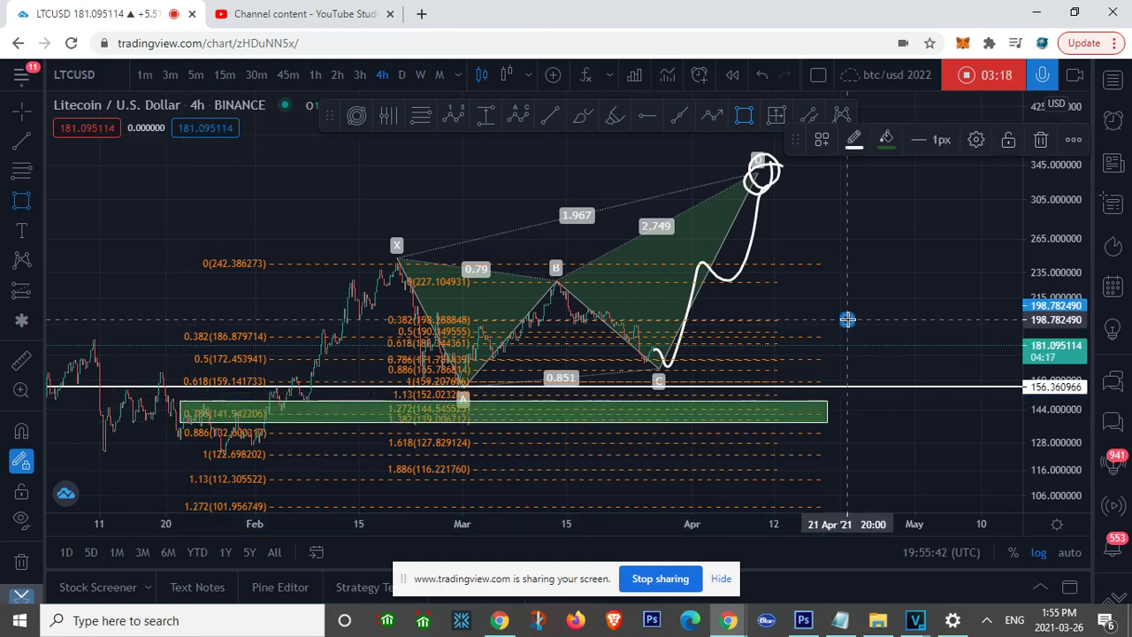
{"action": "mouse_move", "coordinate": [847, 320]}
{"action": "left_mouse_down"}
{"action": "mouse_move", "coordinate": [525, 222]}
{"action": "mouse_move", "coordinate": [54, 193]}
{"action": "left_mouse_up"}
{"action": "key", "text": "Delete"}
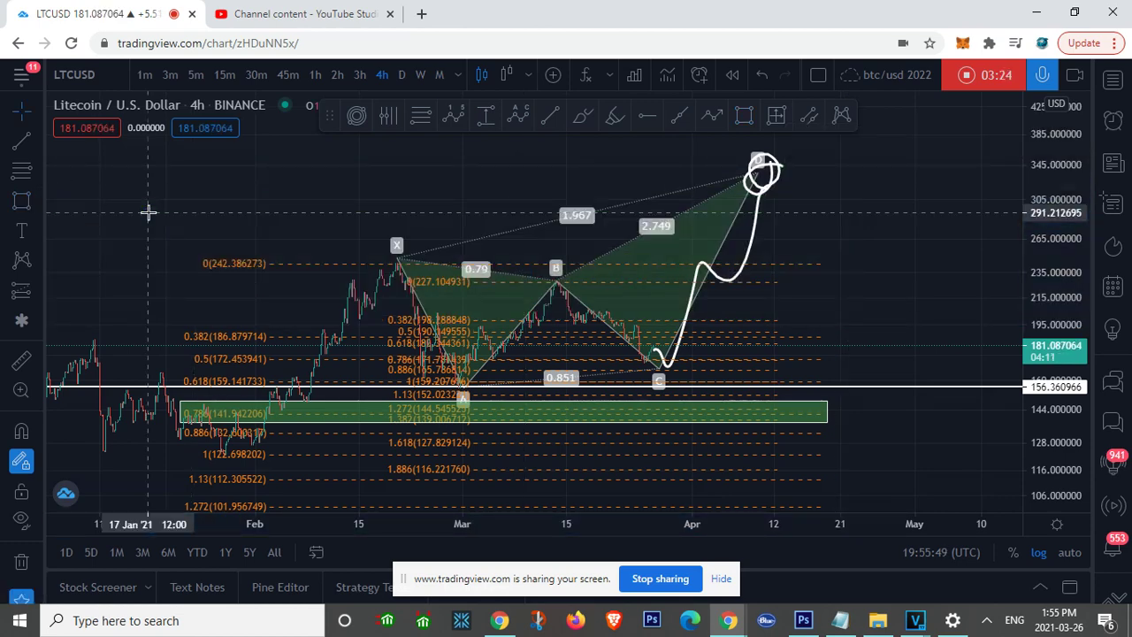
Draw an XABCD pattern with X about 122.34, A 243.10, B 155.94, C 225.76 and D about 141.01 inside the rectangle.
{"action": "left_click", "coordinate": [39, 202]}
{"action": "left_click", "coordinate": [92, 202]}
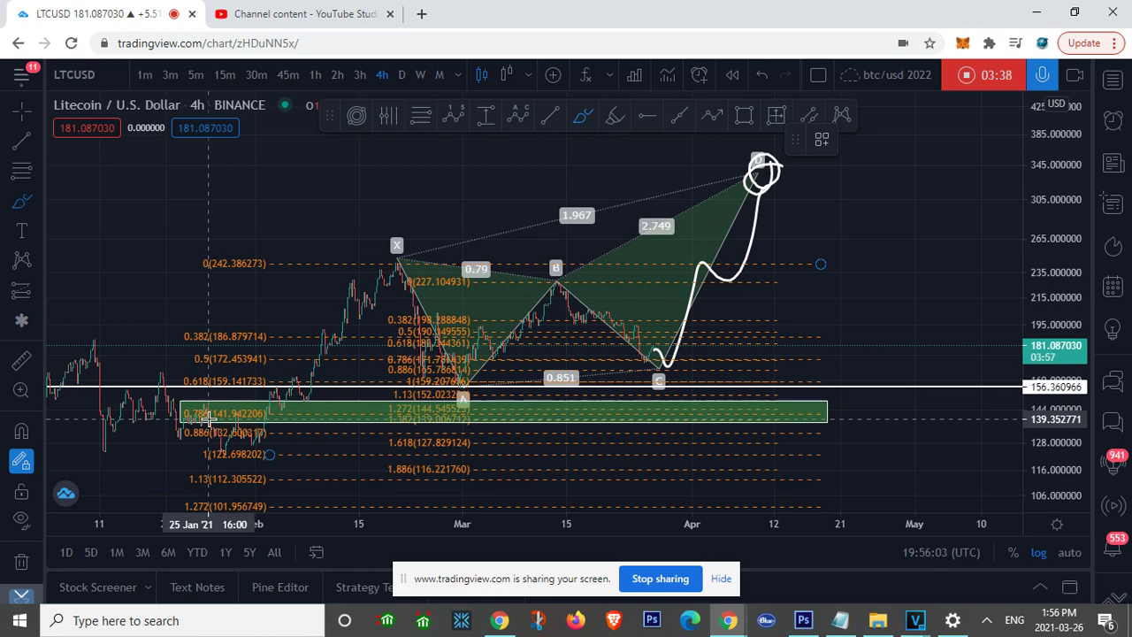
{"action": "left_click", "coordinate": [21, 259]}
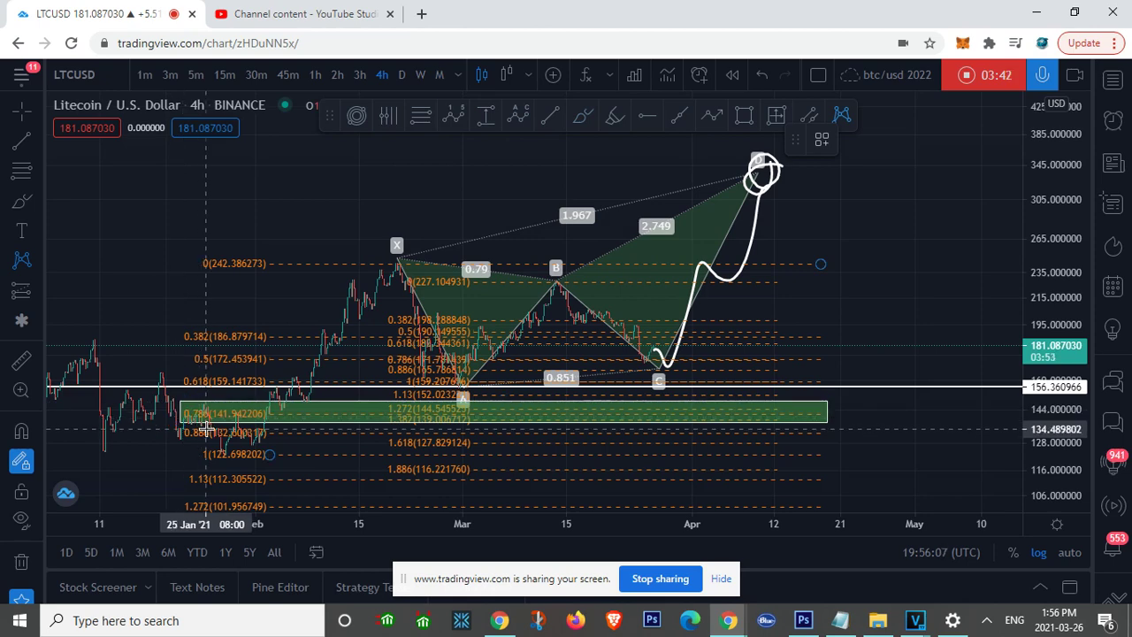
{"action": "left_click", "coordinate": [224, 455]}
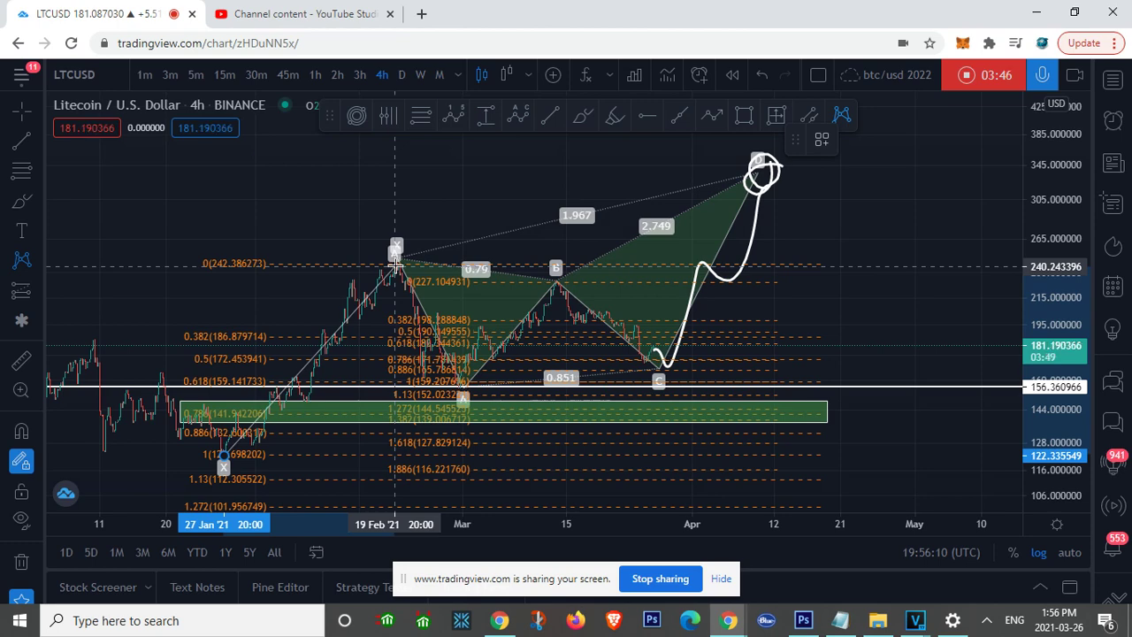
{"action": "left_click", "coordinate": [395, 262]}
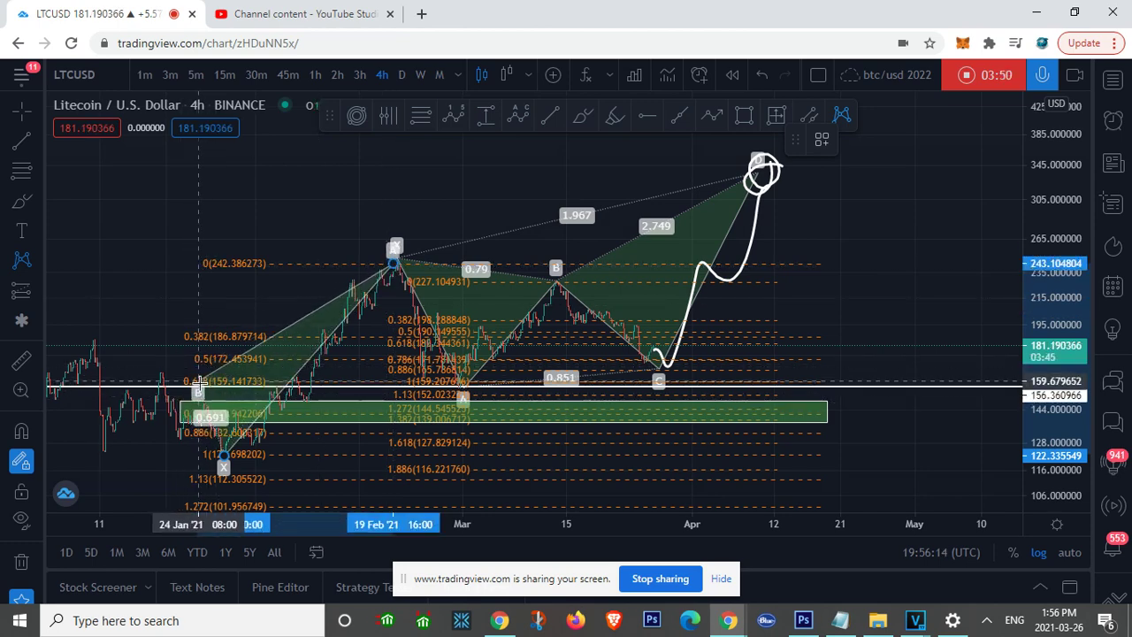
{"action": "left_click", "coordinate": [460, 394]}
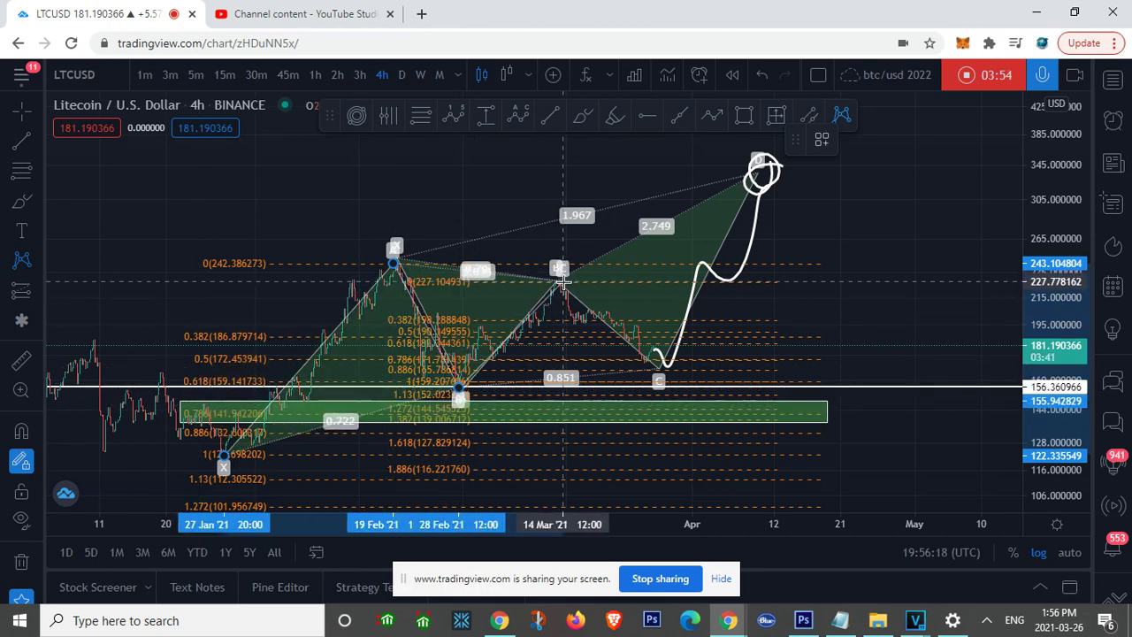
{"action": "left_click", "coordinate": [560, 283]}
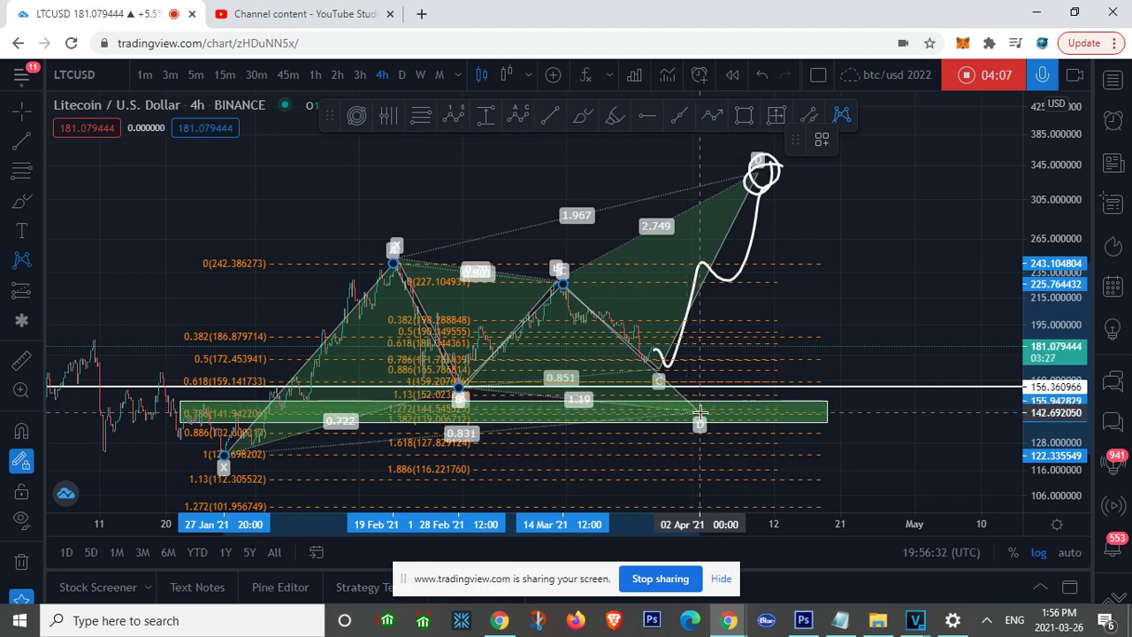
{"action": "left_click", "coordinate": [700, 411]}
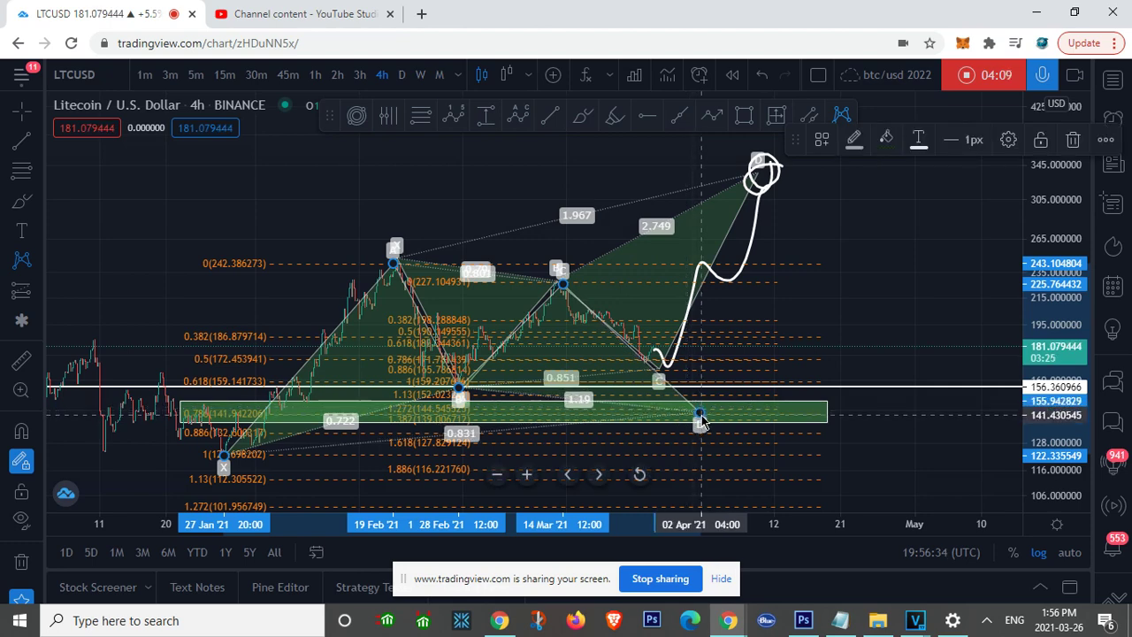
{"action": "left_click_drag", "start_coordinate": [699, 417], "coordinate": [702, 417]}
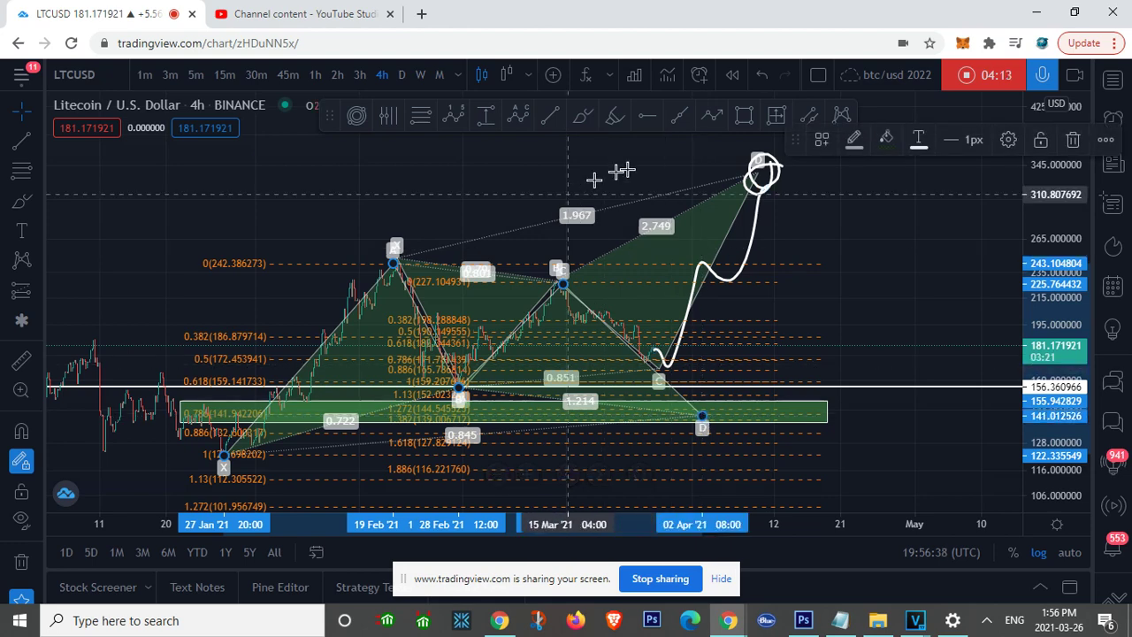
Change the new XABCD pattern's fill colour to red.
{"action": "left_click", "coordinate": [887, 141]}
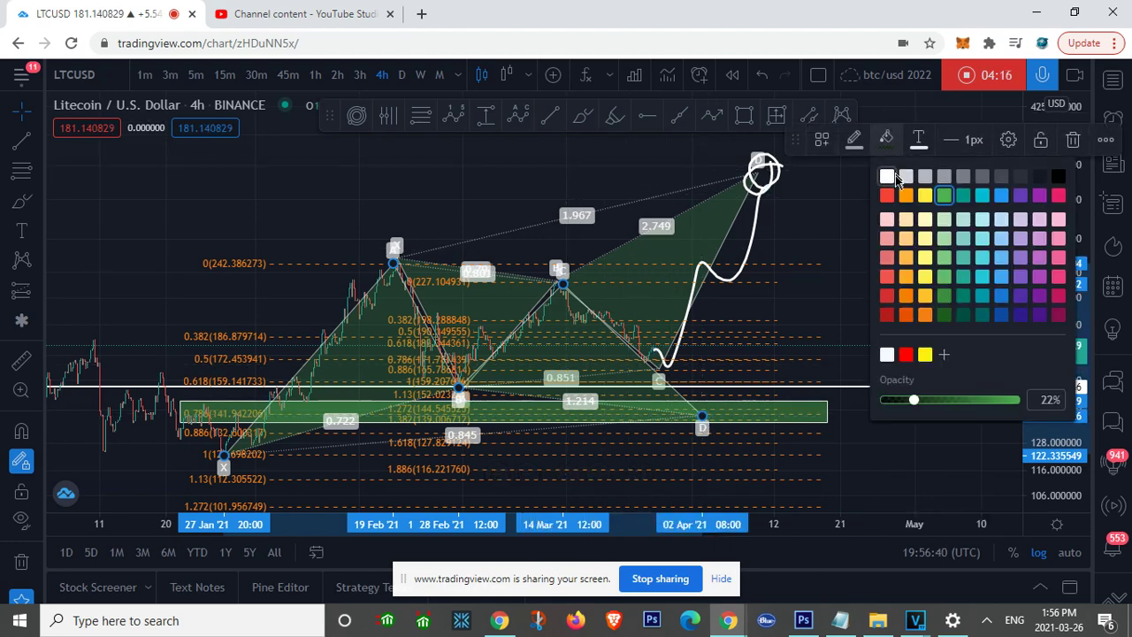
{"action": "left_click", "coordinate": [887, 194]}
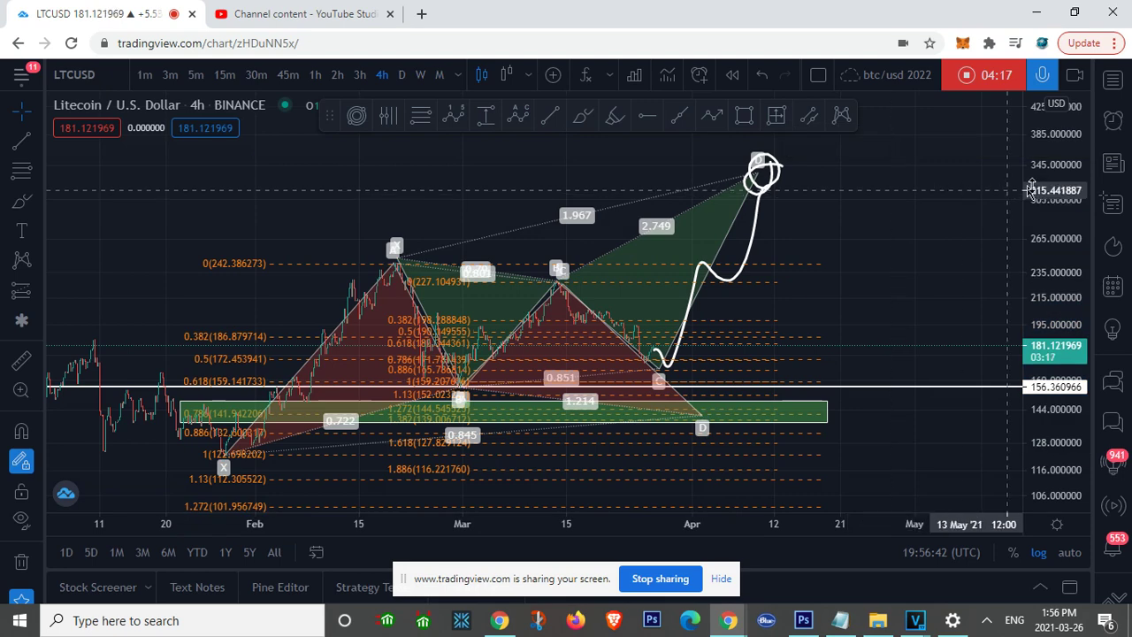
{"action": "left_click", "coordinate": [894, 191]}
Brush circles around the red pattern's B and D, and sketch a rising path from D to a horizontal stroke just below 320.
{"action": "left_click_drag", "start_coordinate": [963, 187], "coordinate": [897, 190]}
{"action": "scroll", "coordinate": [897, 189], "scroll_direction": "down", "scroll_amount": 1}
{"action": "left_click", "coordinate": [23, 209]}
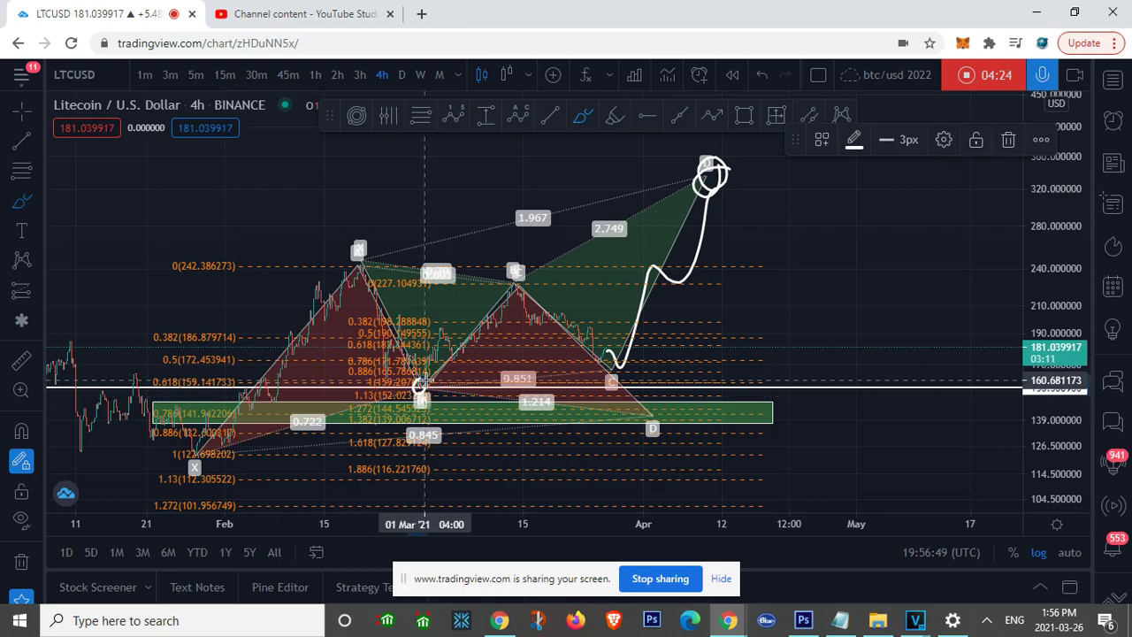
{"action": "mouse_move", "coordinate": [500, 396]}
{"action": "left_mouse_down"}
{"action": "mouse_move", "coordinate": [674, 404]}
{"action": "mouse_move", "coordinate": [651, 415]}
{"action": "left_mouse_up"}
{"action": "left_click", "coordinate": [630, 416]}
{"action": "key", "text": "Delete"}
{"action": "left_click", "coordinate": [651, 415]}
{"action": "mouse_move", "coordinate": [469, 399]}
{"action": "left_mouse_down"}
{"action": "mouse_move", "coordinate": [419, 392]}
{"action": "mouse_move", "coordinate": [617, 376]}
{"action": "mouse_move", "coordinate": [636, 418]}
{"action": "mouse_move", "coordinate": [663, 407]}
{"action": "mouse_move", "coordinate": [689, 417]}
{"action": "mouse_move", "coordinate": [763, 331]}
{"action": "mouse_move", "coordinate": [778, 182]}
{"action": "mouse_move", "coordinate": [727, 191]}
{"action": "left_mouse_up"}
{"action": "left_click", "coordinate": [22, 202]}
Draw a Fibonacci retracement from about 242.03 on 2 March down to about 142.14 in early May.
{"action": "key", "text": "alt+f"}
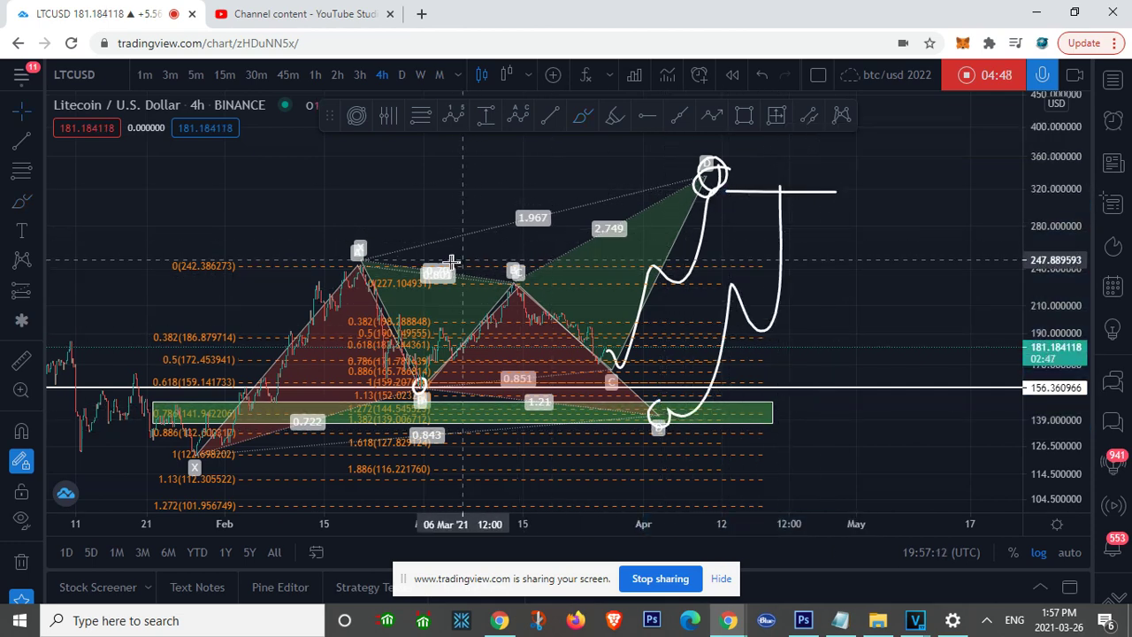
{"action": "left_click", "coordinate": [433, 266]}
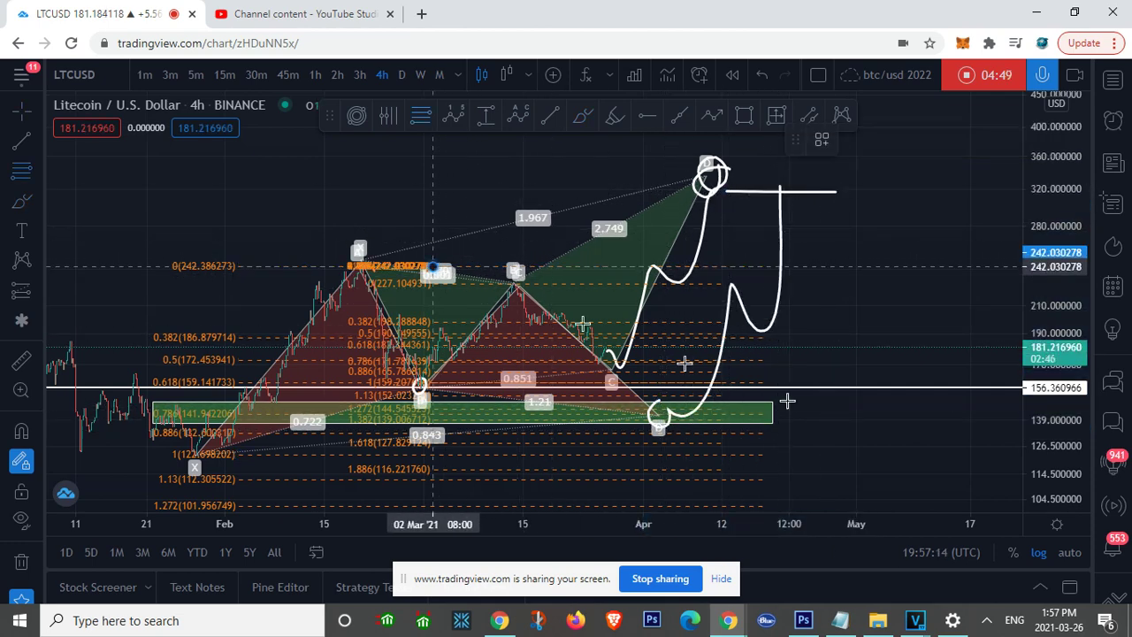
{"action": "left_click", "coordinate": [877, 415]}
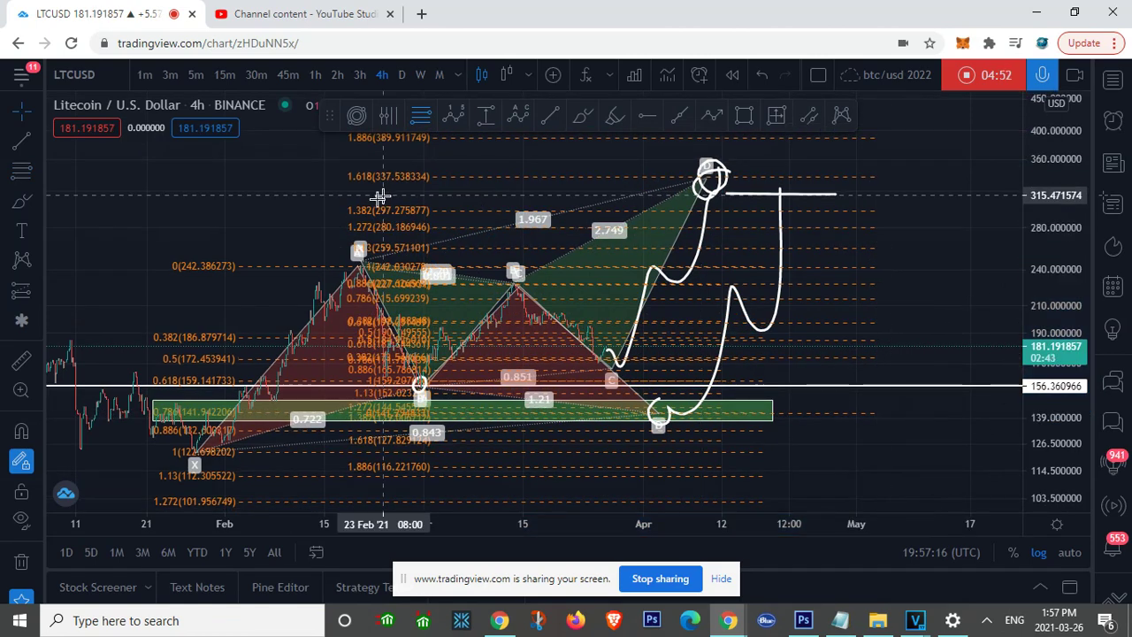
Brush marks at the 1.618 level and along the drop from C to D, and move the green pattern's point D to about 337.36.
{"action": "left_click", "coordinate": [19, 202]}
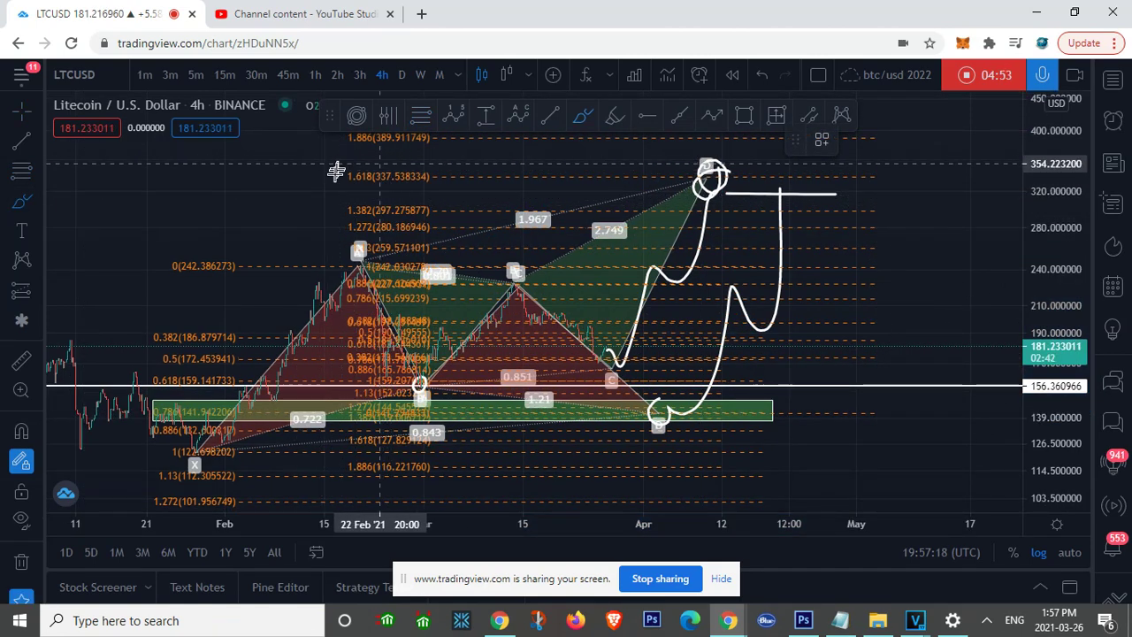
{"action": "left_click_drag", "start_coordinate": [336, 174], "coordinate": [377, 174]}
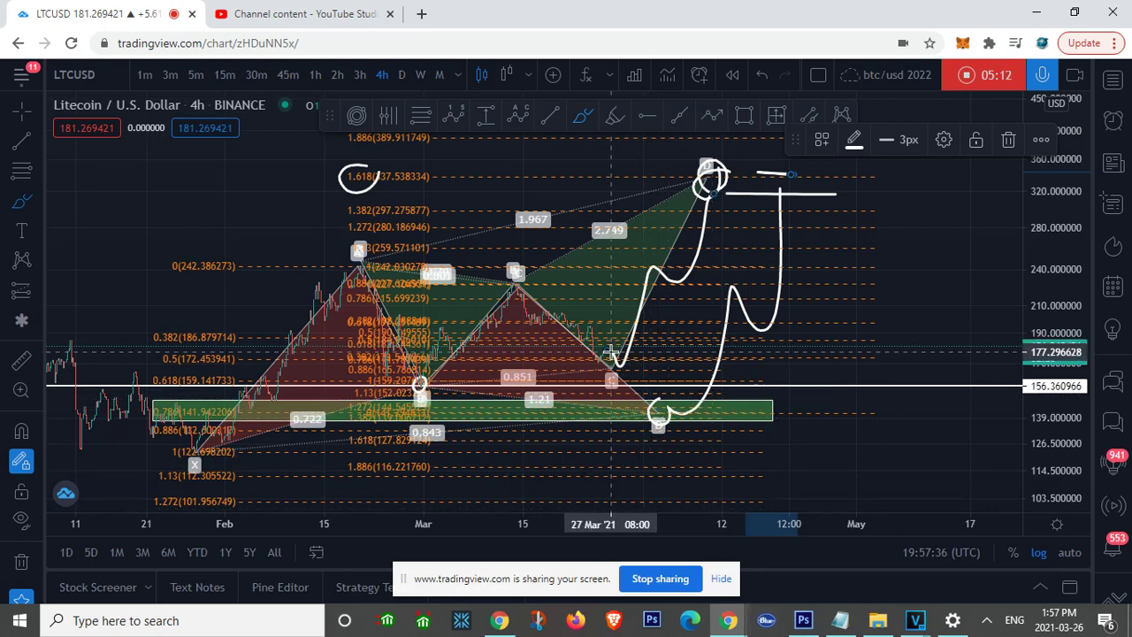
{"action": "mouse_move", "coordinate": [629, 385]}
{"action": "left_mouse_down"}
{"action": "mouse_move", "coordinate": [626, 357]}
{"action": "mouse_move", "coordinate": [607, 370]}
{"action": "mouse_move", "coordinate": [633, 400]}
{"action": "mouse_move", "coordinate": [649, 393]}
{"action": "mouse_move", "coordinate": [665, 425]}
{"action": "left_mouse_up"}
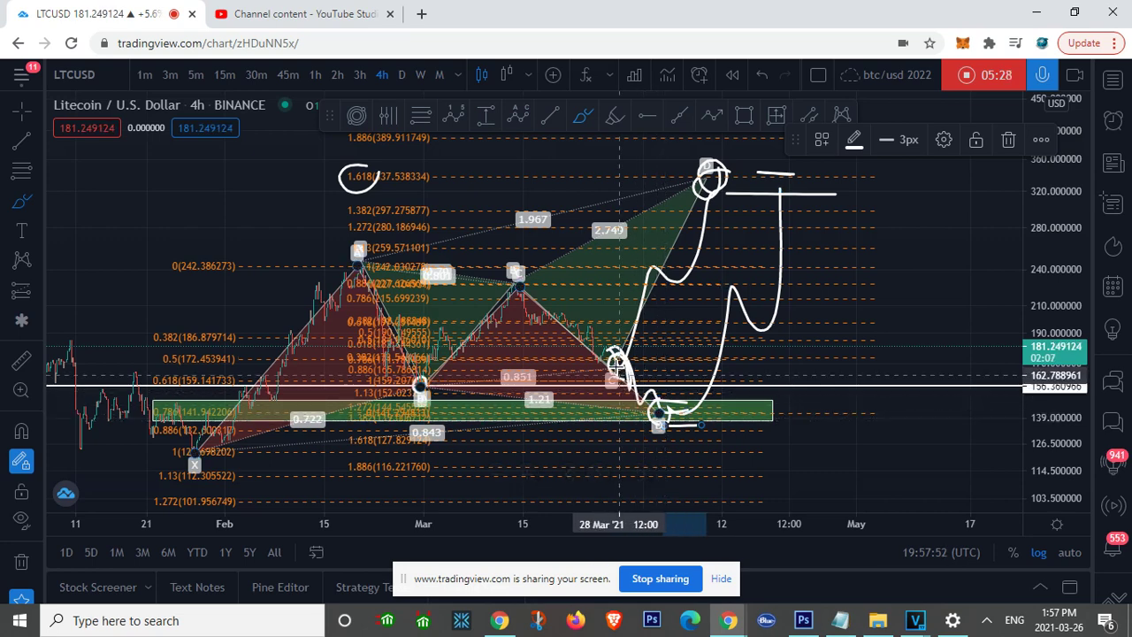
{"action": "mouse_move", "coordinate": [618, 365]}
{"action": "left_mouse_down"}
{"action": "mouse_move", "coordinate": [686, 410]}
{"action": "mouse_move", "coordinate": [658, 402]}
{"action": "mouse_move", "coordinate": [668, 389]}
{"action": "left_mouse_up"}
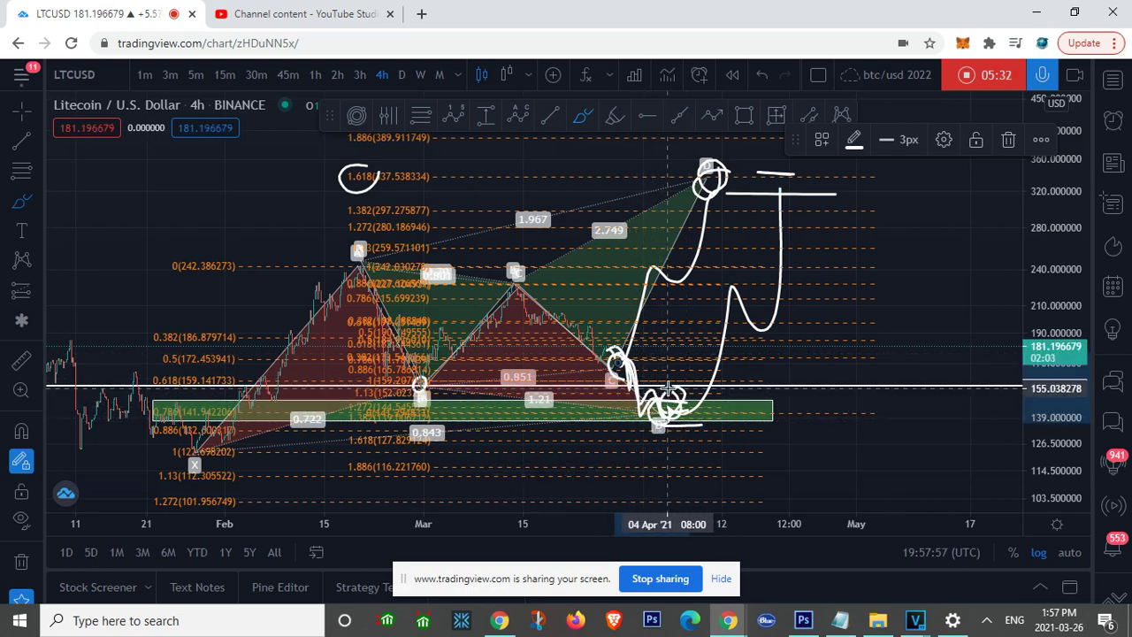
{"action": "key", "text": "Escape"}
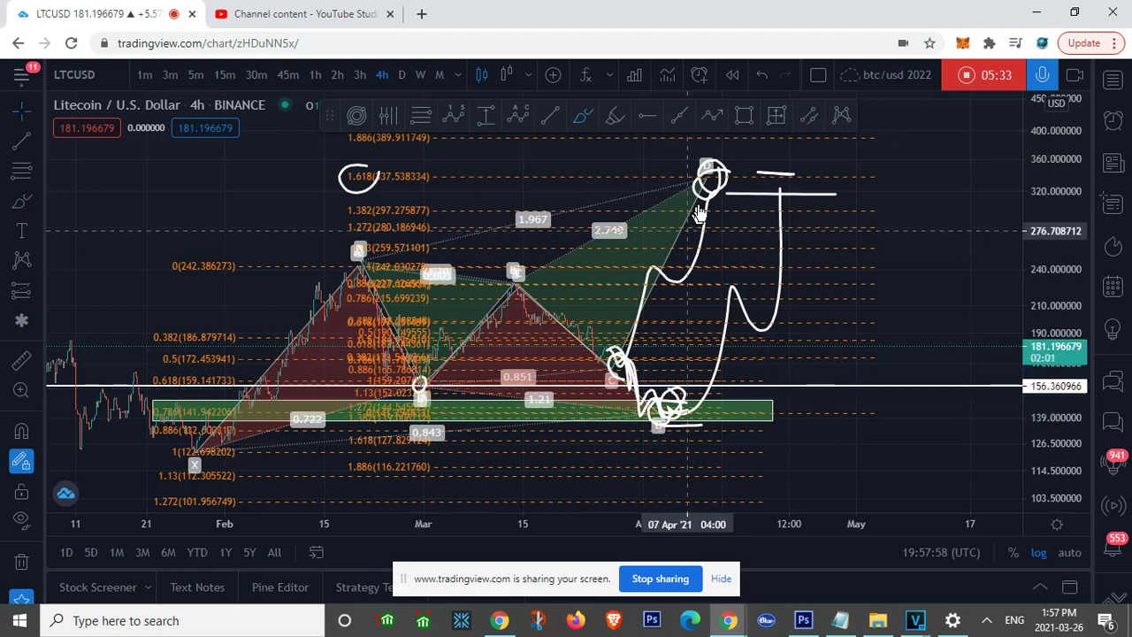
{"action": "mouse_move", "coordinate": [707, 188]}
{"action": "left_mouse_down"}
{"action": "mouse_move", "coordinate": [652, 352]}
{"action": "mouse_move", "coordinate": [716, 177]}
{"action": "left_mouse_up"}
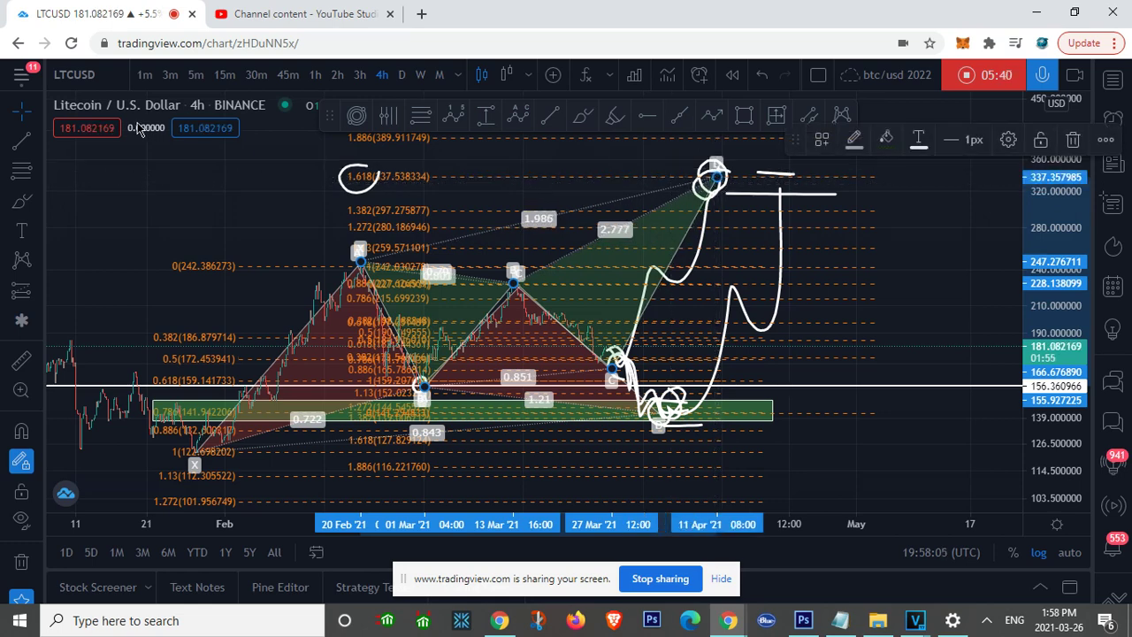
Draw an Elliott impulse wave through about 153.16, 224.90, 161.80, 333.27 and 250.99, ending with point (5) above point (3).
{"action": "left_click", "coordinate": [35, 259]}
{"action": "left_click", "coordinate": [150, 169]}
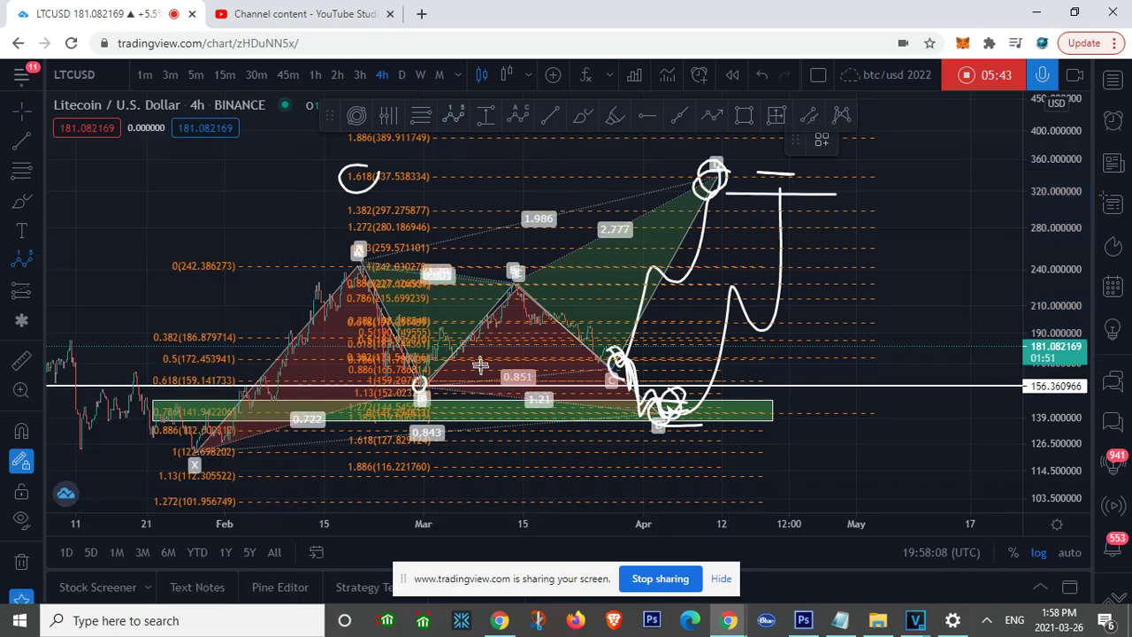
{"action": "left_click", "coordinate": [422, 390]}
{"action": "left_click", "coordinate": [519, 288]}
{"action": "left_click", "coordinate": [599, 378]}
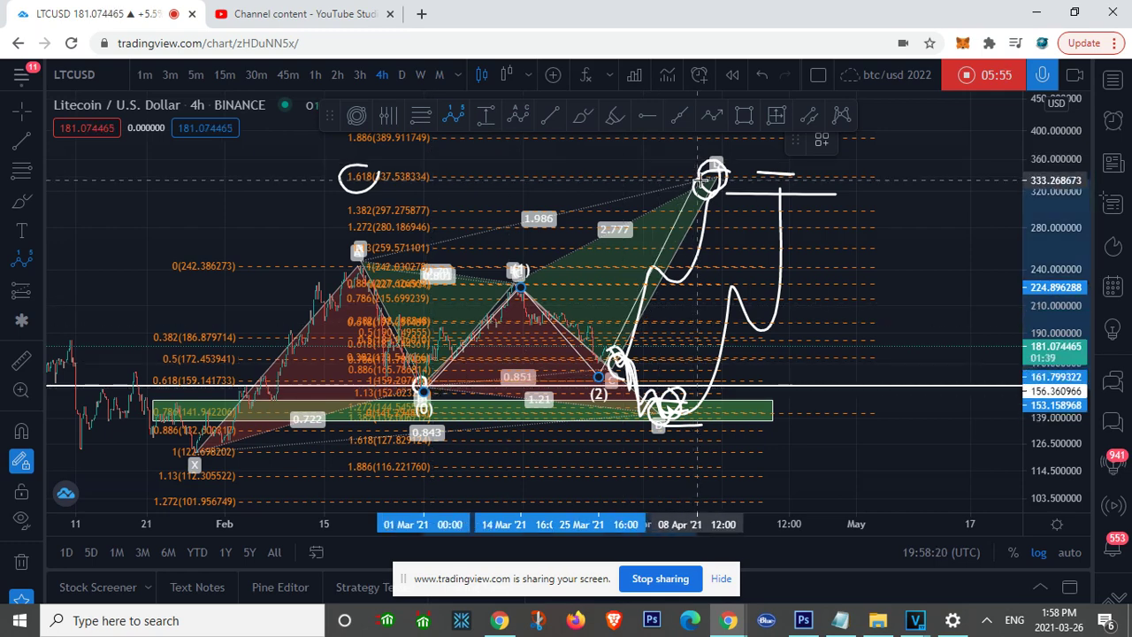
{"action": "left_click", "coordinate": [704, 181]}
{"action": "left_click", "coordinate": [725, 256]}
{"action": "left_click", "coordinate": [760, 153]}
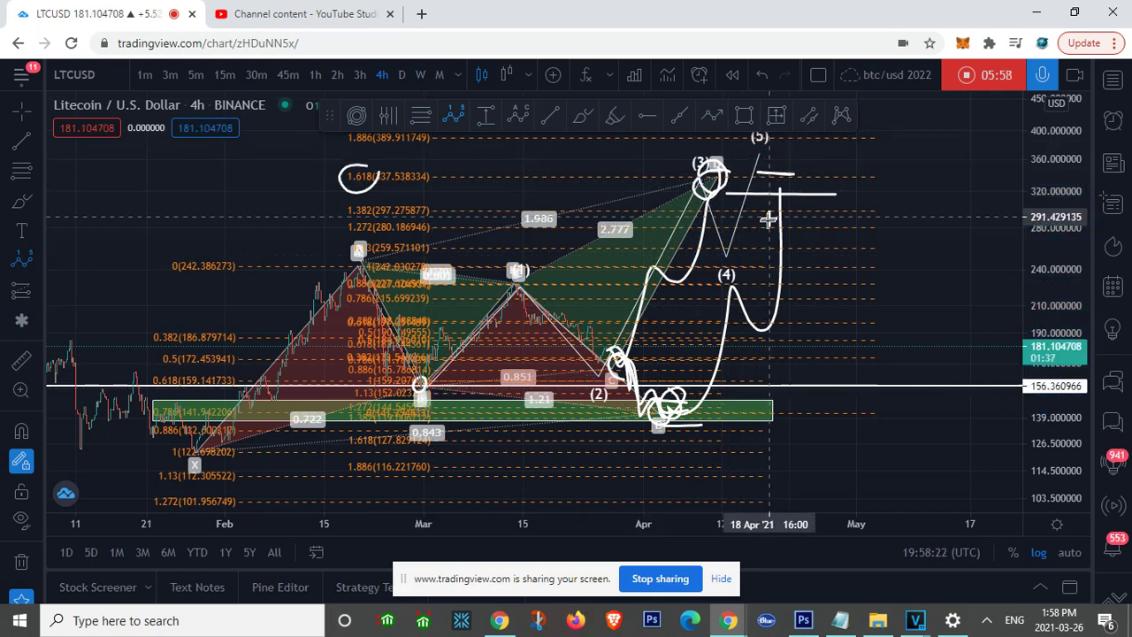
Delete the Fibonacci retracements anchored at 242.03 and 242.39, and the brush path rising from the red pattern's point D.
{"action": "left_click", "coordinate": [766, 234]}
{"action": "key", "text": "Delete"}
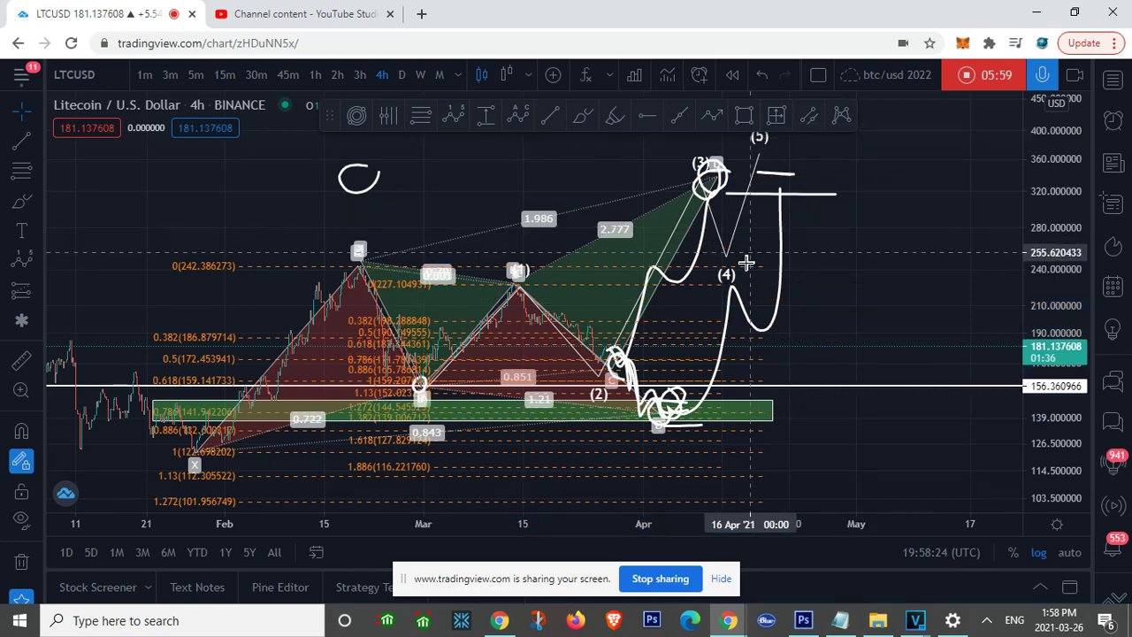
{"action": "left_click", "coordinate": [743, 266]}
{"action": "key", "text": "Delete"}
{"action": "left_click", "coordinate": [740, 293]}
{"action": "key", "text": "Delete"}
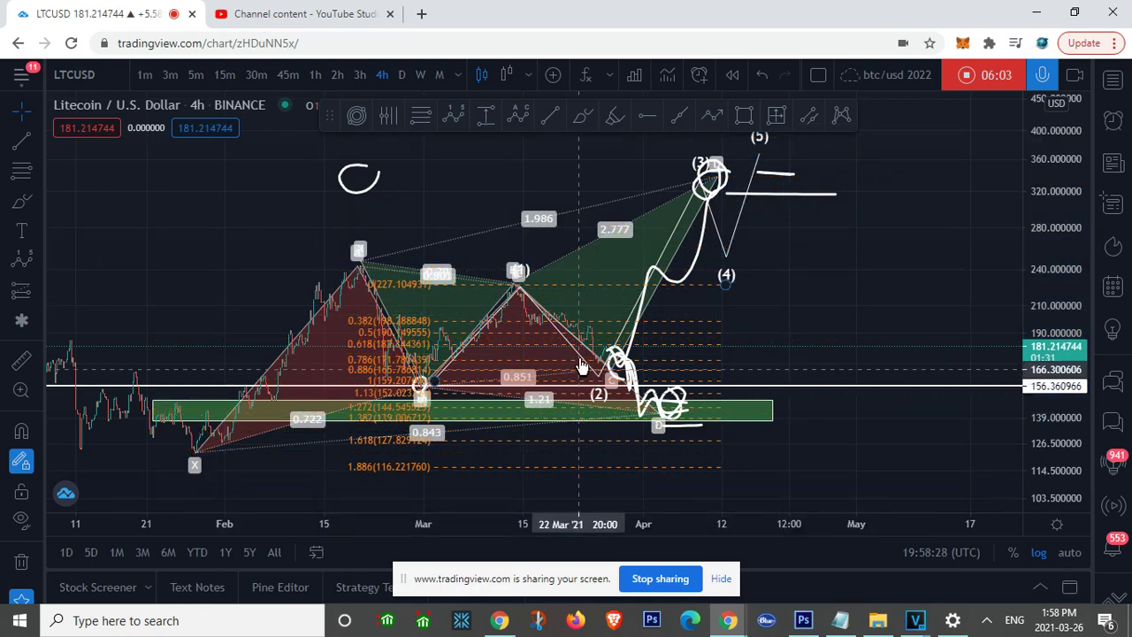
Change the Elliott wave's line colour to yellow.
{"action": "left_click", "coordinate": [581, 364]}
{"action": "left_click", "coordinate": [852, 141]}
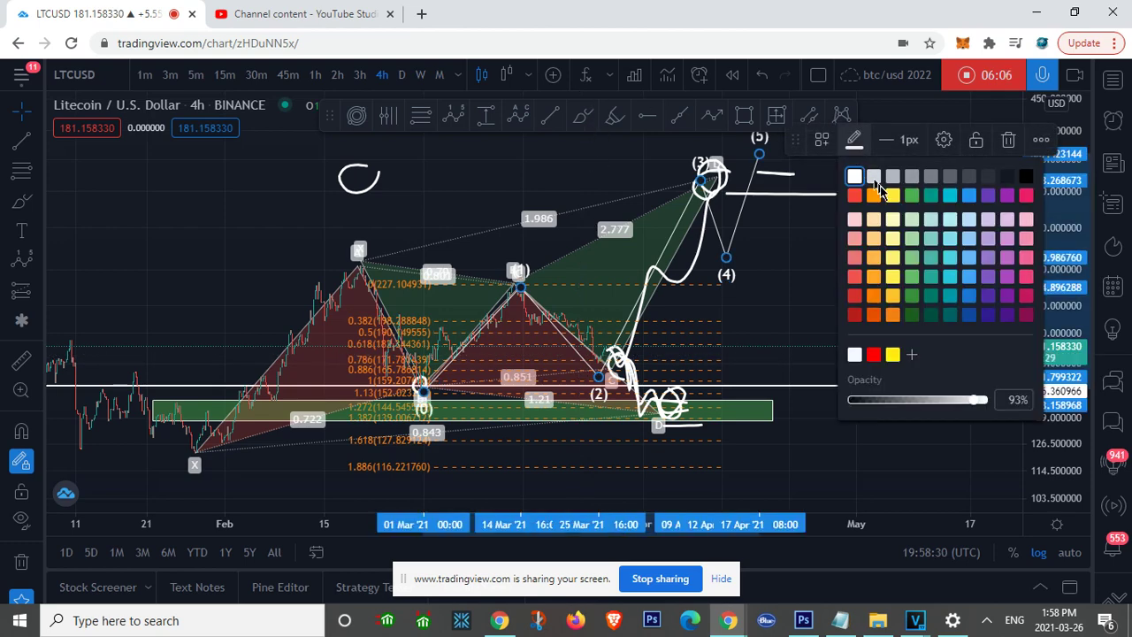
{"action": "left_click", "coordinate": [1026, 195]}
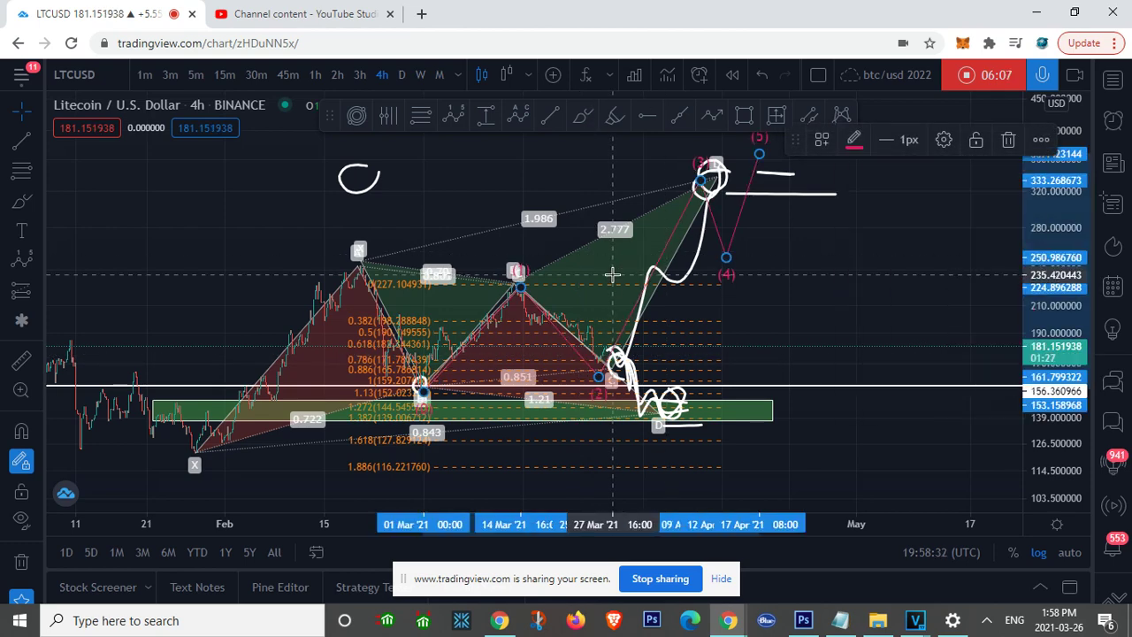
{"action": "left_click", "coordinate": [852, 142]}
{"action": "left_click", "coordinate": [893, 196]}
Draw a Fibonacci retracement from about 227.66 down to about 157.42, and move wave point (3) to about 310.70 near the 1.886 level.
{"action": "key", "text": "alt+f"}
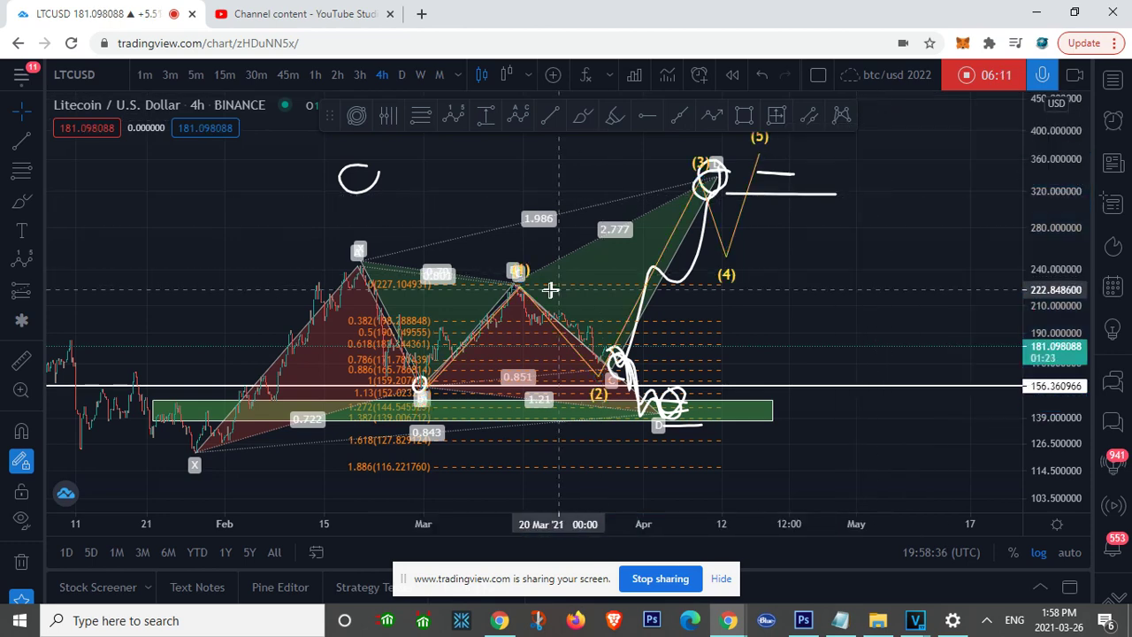
{"action": "left_click", "coordinate": [540, 283]}
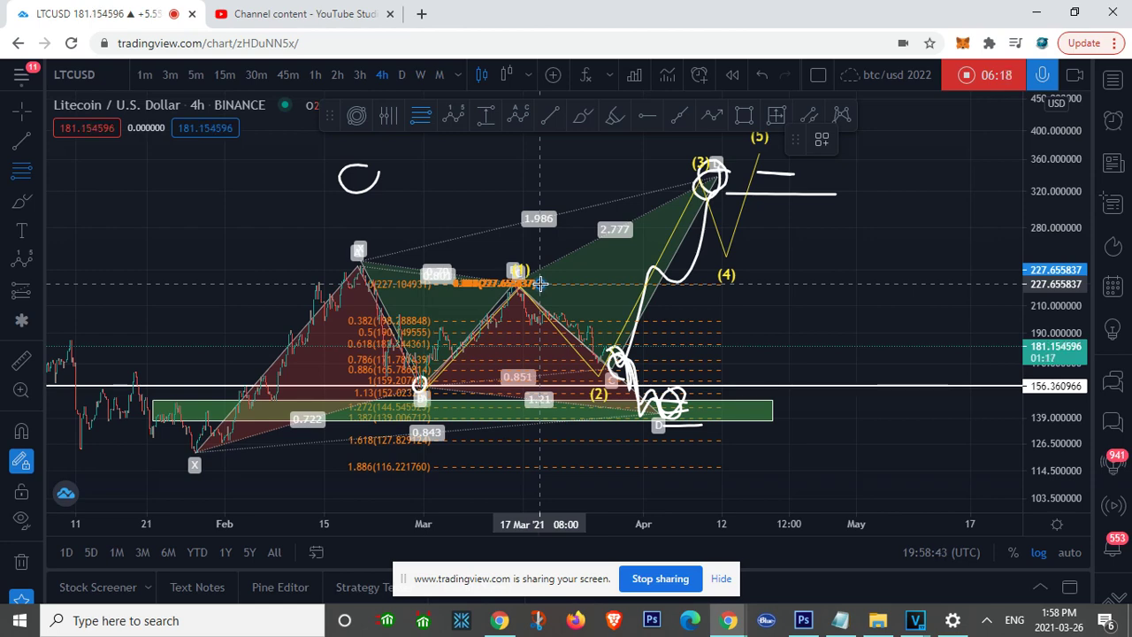
{"action": "left_click", "coordinate": [786, 385]}
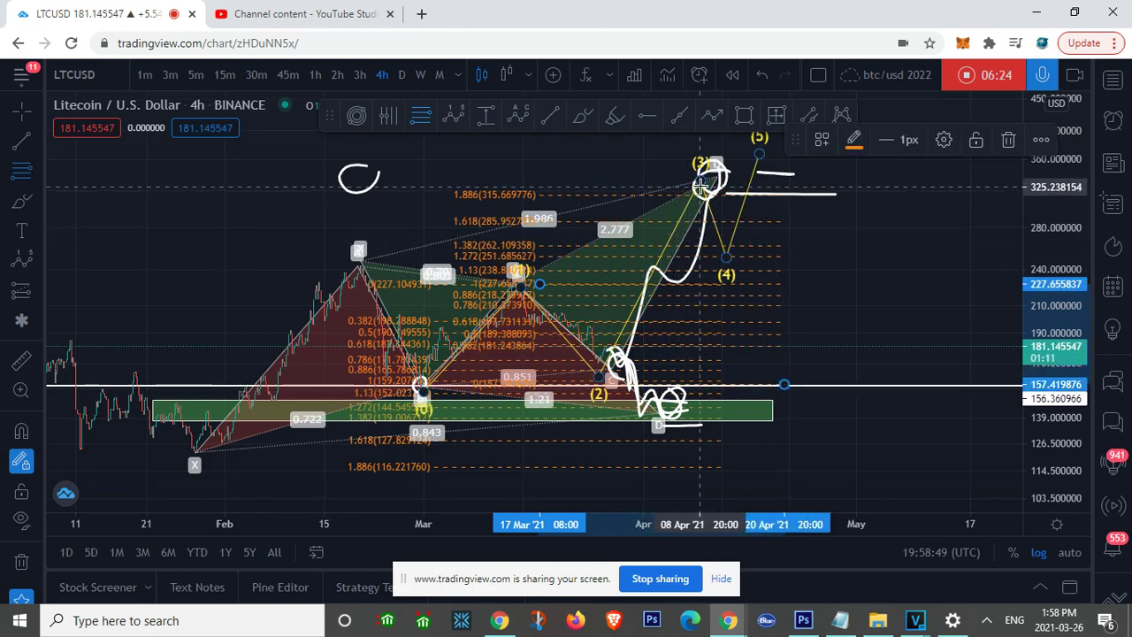
{"action": "mouse_move", "coordinate": [704, 182]}
{"action": "left_mouse_down"}
{"action": "mouse_move", "coordinate": [682, 175]}
{"action": "mouse_move", "coordinate": [476, 209]}
{"action": "mouse_move", "coordinate": [695, 189]}
{"action": "mouse_move", "coordinate": [705, 177]}
{"action": "mouse_move", "coordinate": [699, 199]}
{"action": "left_mouse_up"}
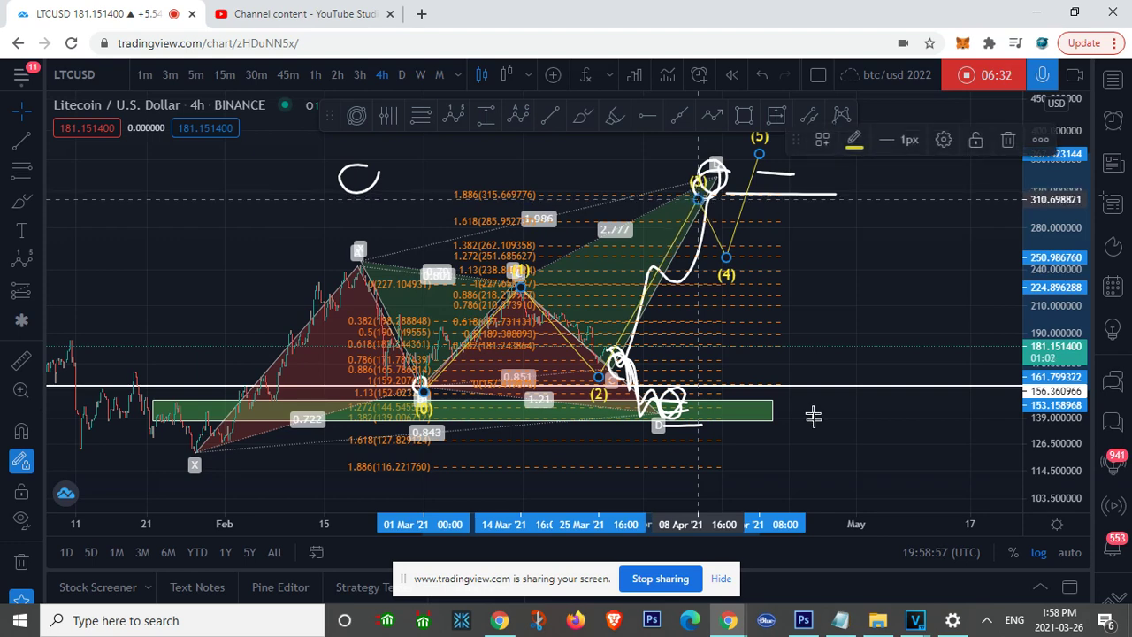
Turn off the logarithmic price scale and delete the two Fibonacci retracements anchored at about 227.66 and 227.10.
{"action": "left_click", "coordinate": [1036, 552]}
{"action": "left_click", "coordinate": [874, 317]}
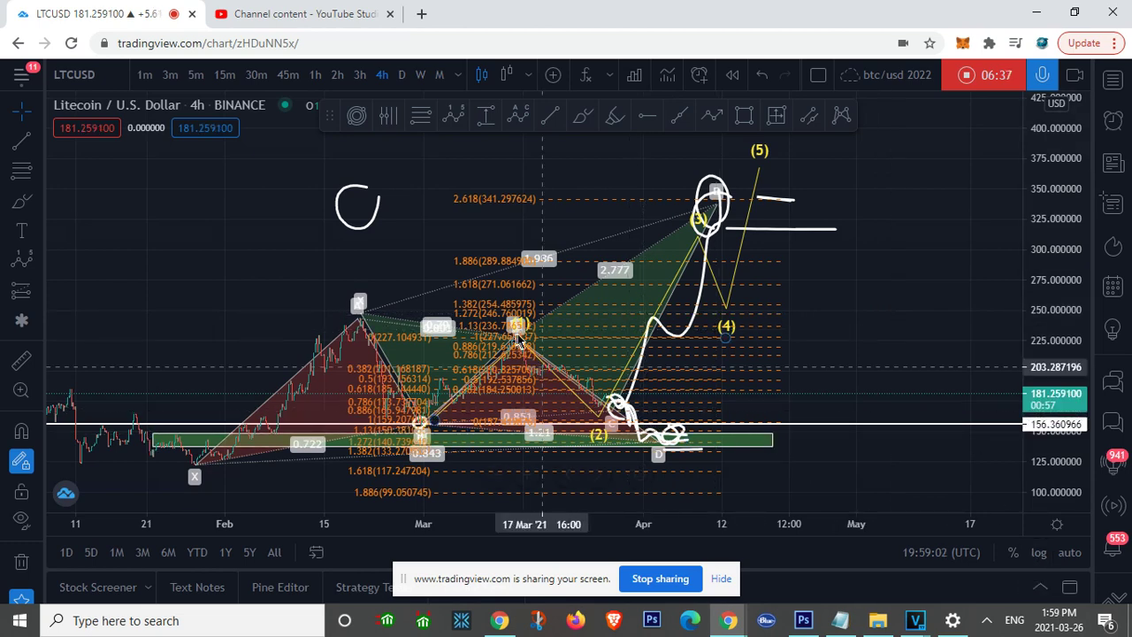
{"action": "left_click", "coordinate": [775, 379]}
{"action": "key", "text": "Delete"}
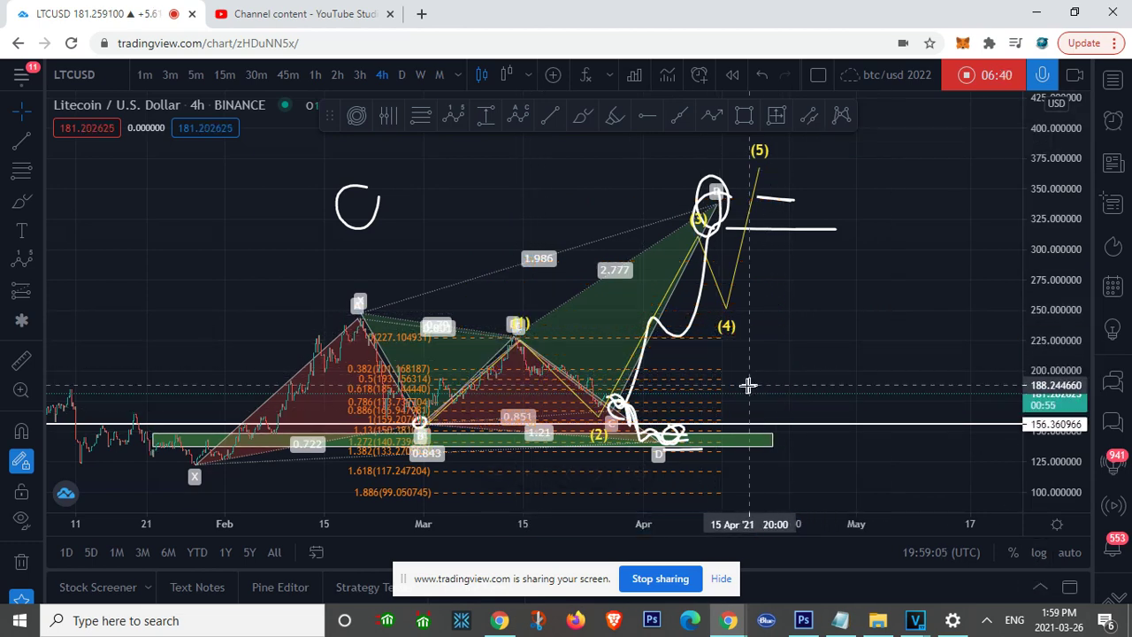
{"action": "left_click", "coordinate": [720, 380]}
{"action": "key", "text": "Delete"}
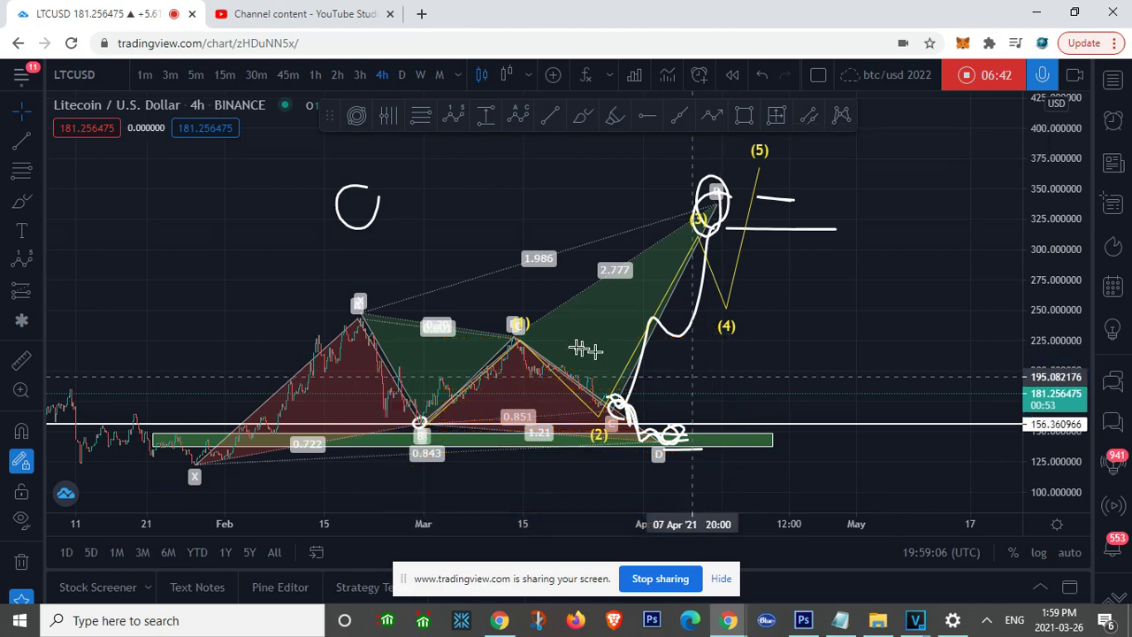
Draw a Fibonacci retracement from about 231.32 down to about 151.32, and turn the logarithmic price scale back on.
{"action": "key", "text": "alt+f"}
{"action": "left_click", "coordinate": [480, 332]}
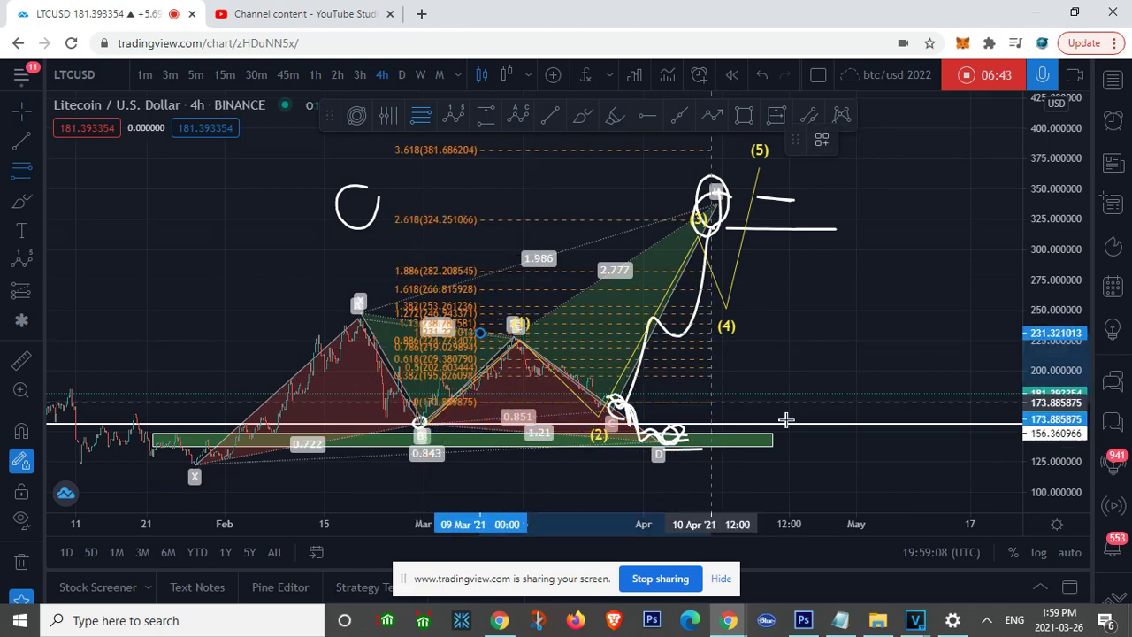
{"action": "left_click", "coordinate": [797, 429]}
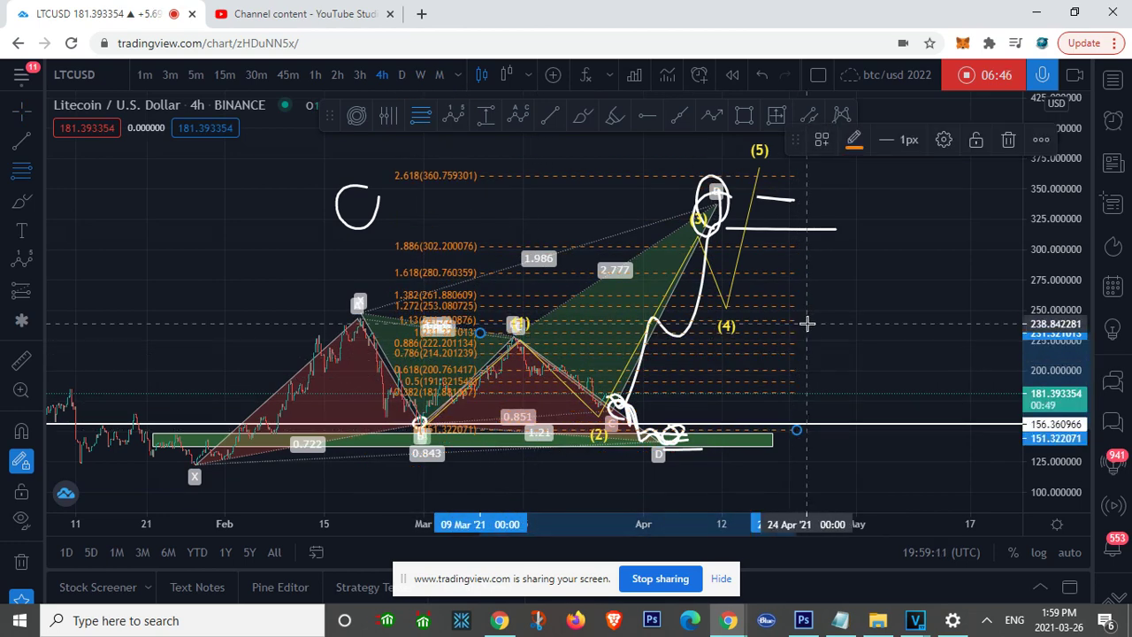
{"action": "left_click", "coordinate": [1039, 552]}
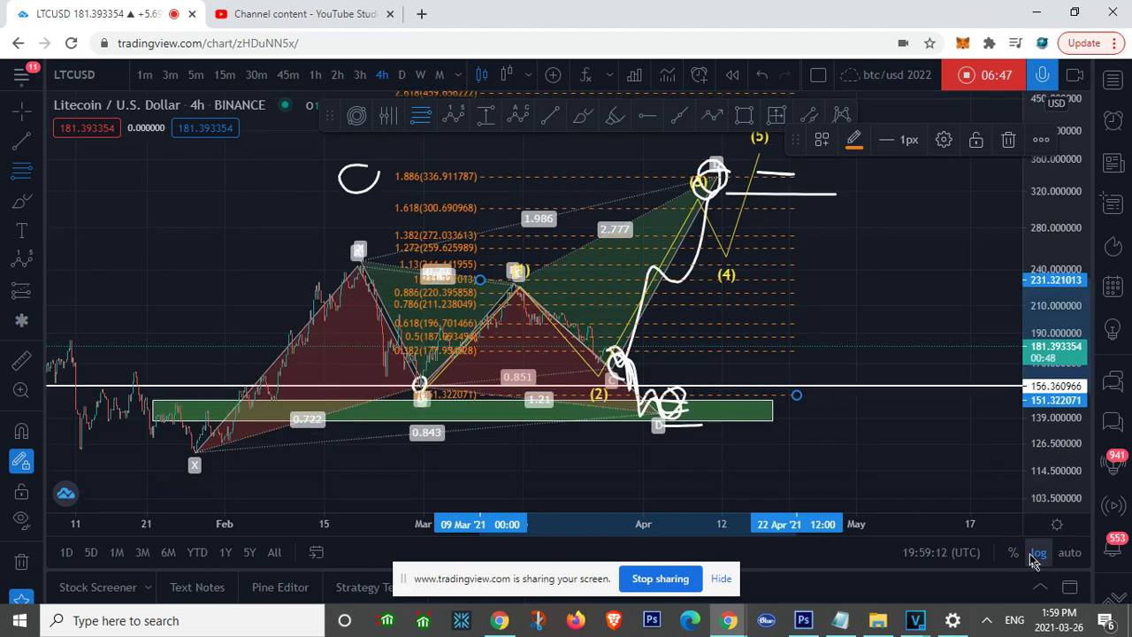
Raise the Elliott wave's point (3) to about 319.34 and point (4) to about 283.54.
{"action": "left_click", "coordinate": [697, 194]}
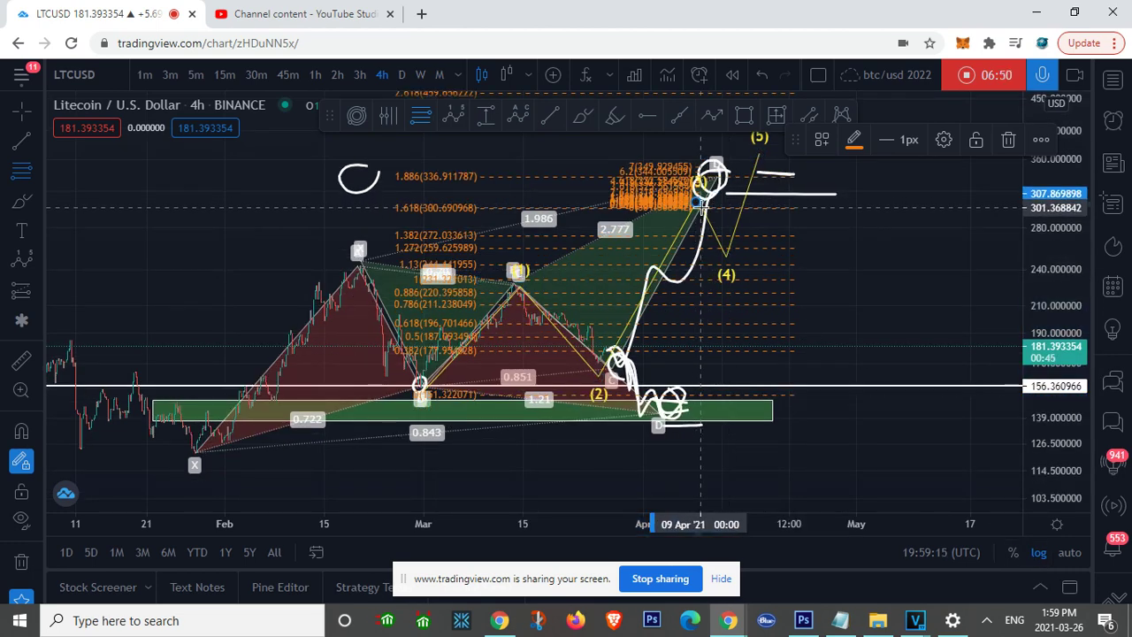
{"action": "key", "text": "Escape"}
{"action": "left_click", "coordinate": [696, 191]}
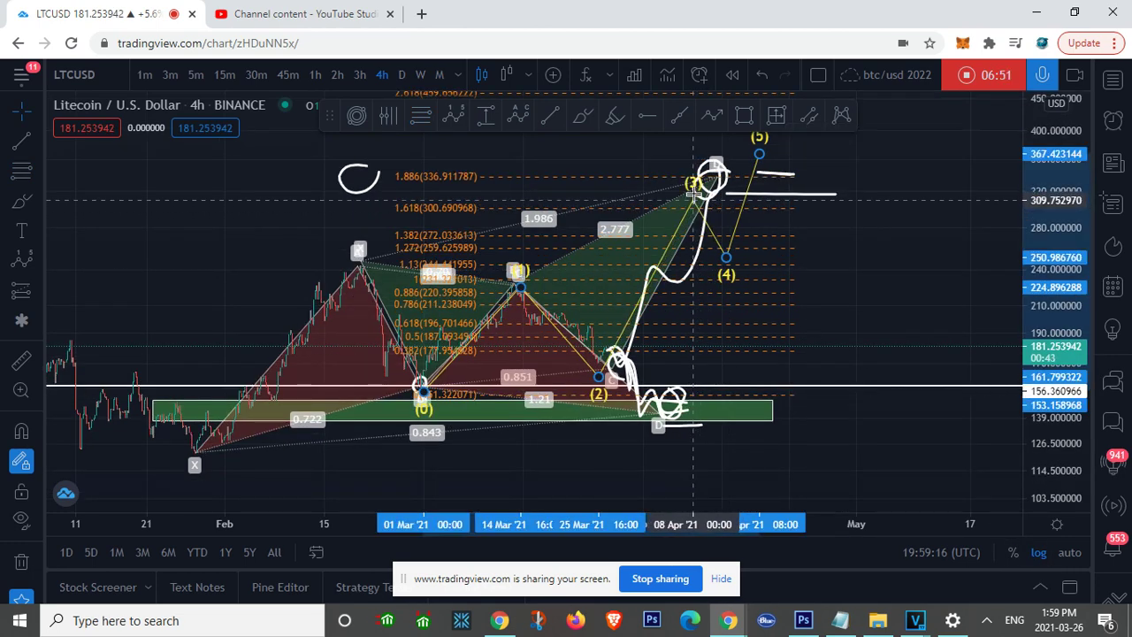
{"action": "mouse_move", "coordinate": [694, 195]}
{"action": "left_mouse_down"}
{"action": "mouse_move", "coordinate": [690, 175]}
{"action": "mouse_move", "coordinate": [421, 164]}
{"action": "mouse_move", "coordinate": [624, 205]}
{"action": "mouse_move", "coordinate": [697, 190]}
{"action": "left_mouse_up"}
{"action": "left_click_drag", "start_coordinate": [723, 262], "coordinate": [727, 226]}
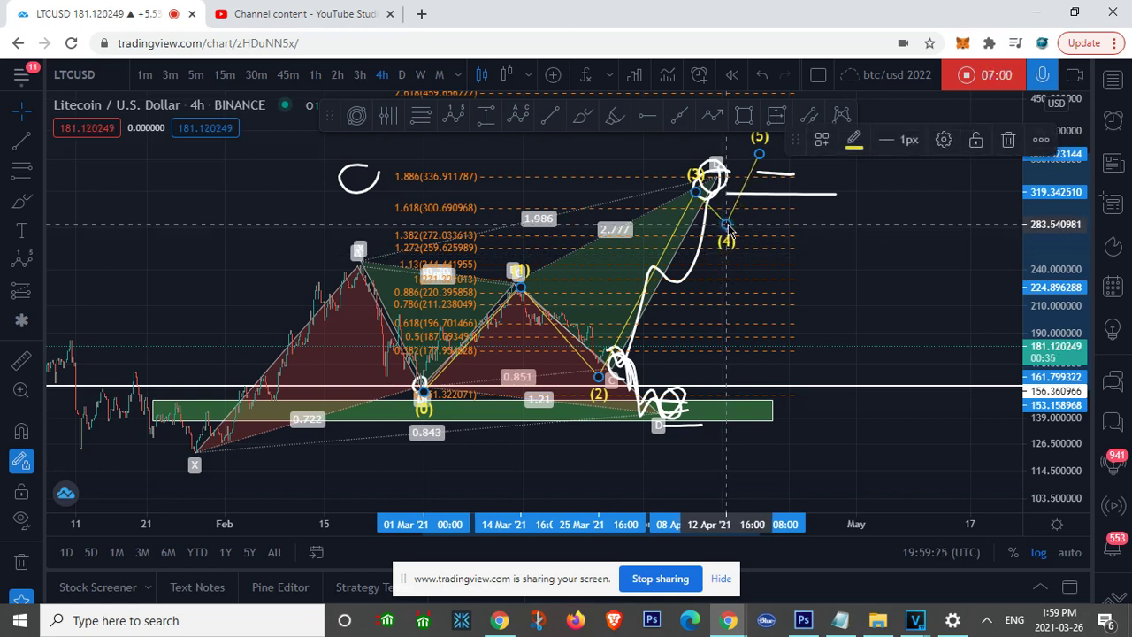